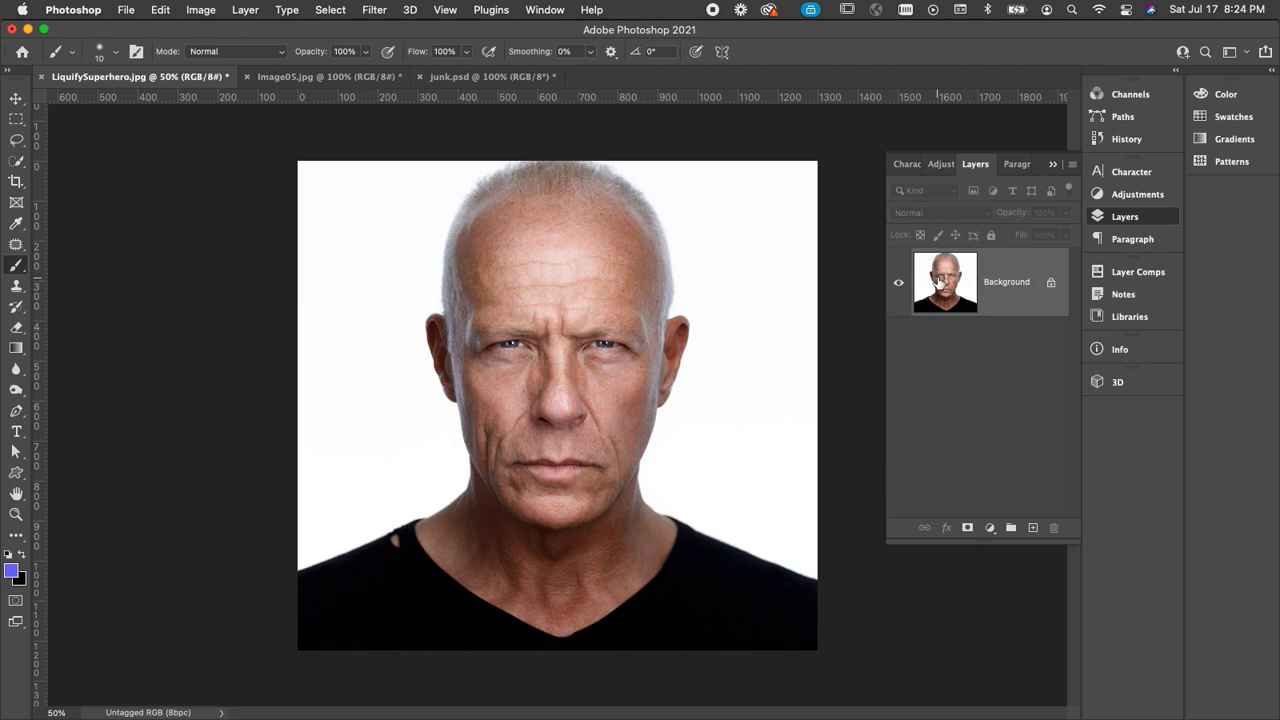
# Step: Duplicate the Background layer and open the Liquify filter on the copy
pyautogui.moveTo(942, 282); pyautogui.dragTo(1031, 529)
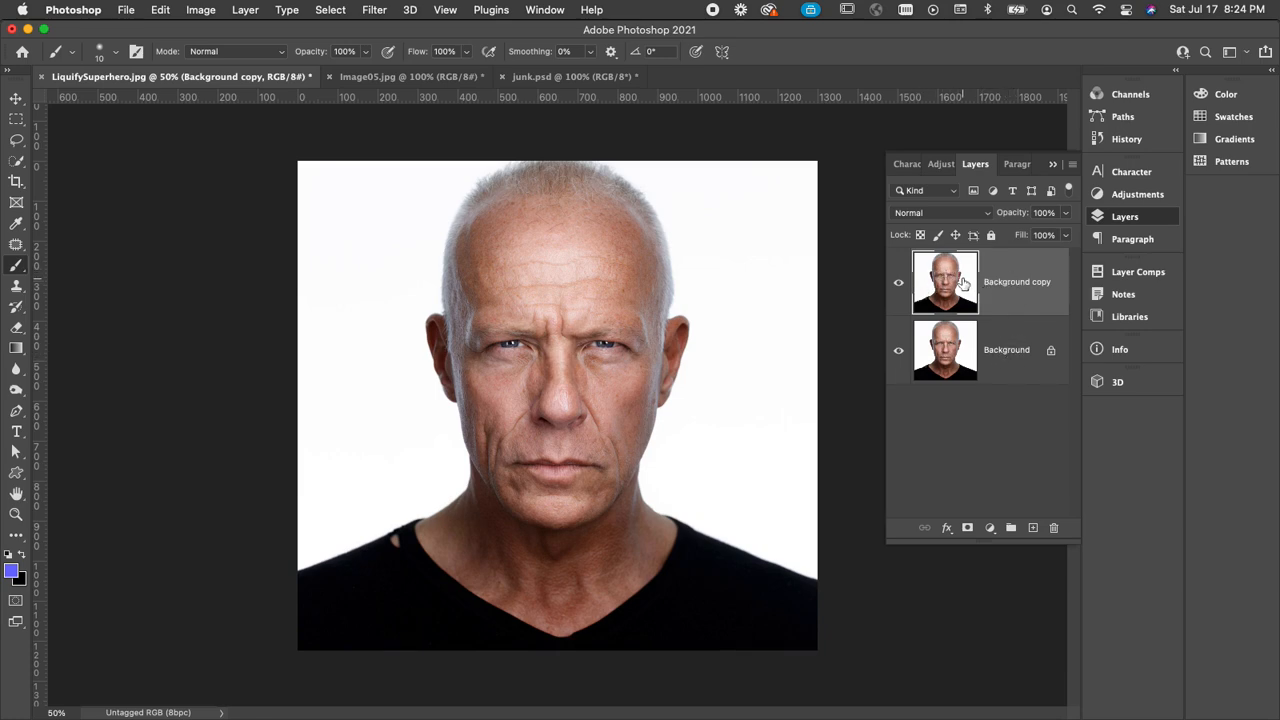
pyautogui.click(371, 9)
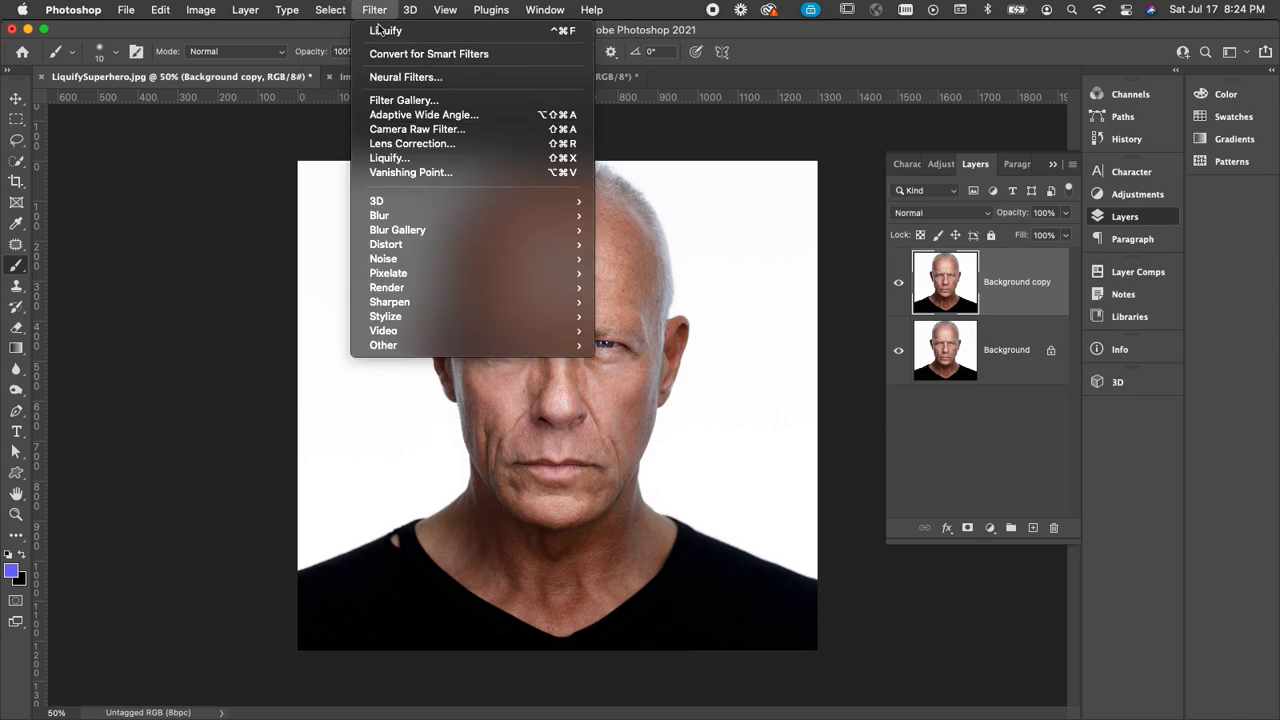
pyautogui.click(450, 158)
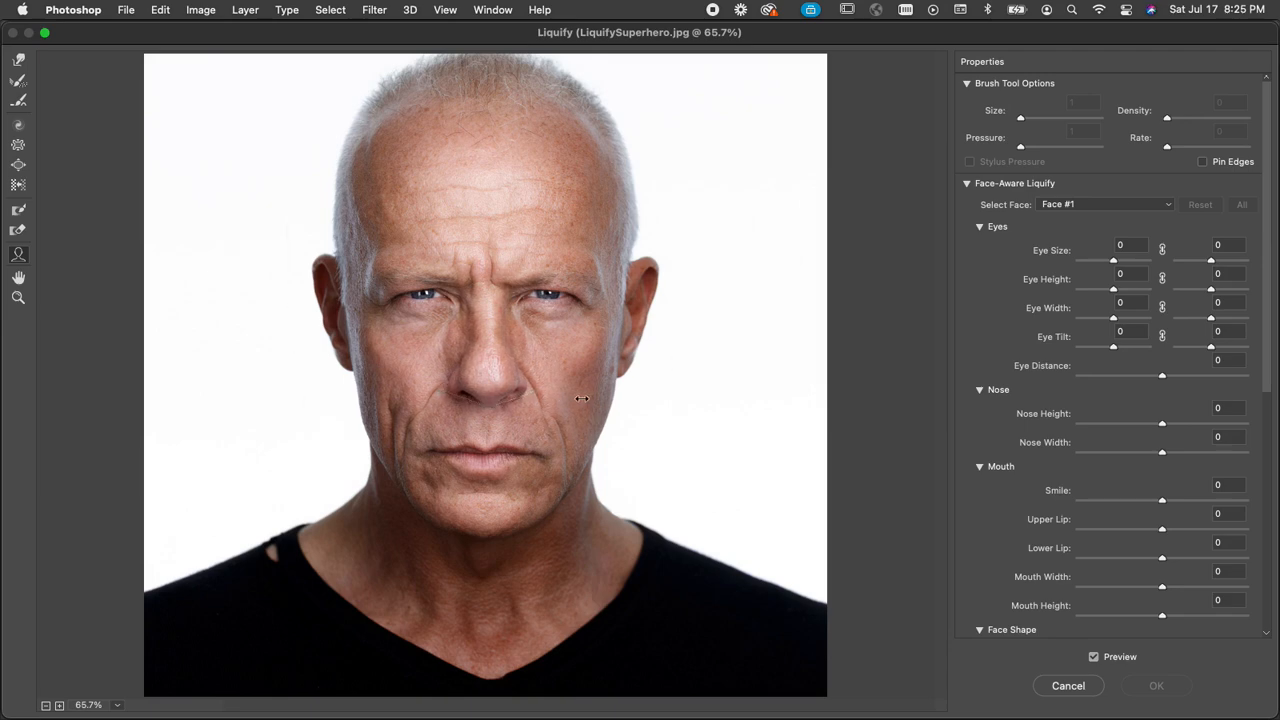
# Step: Set the nose width to 100 and the image-right eye's size and width to 100 with the Face tool
pyautogui.moveTo(582, 399); pyautogui.dragTo(584, 399)
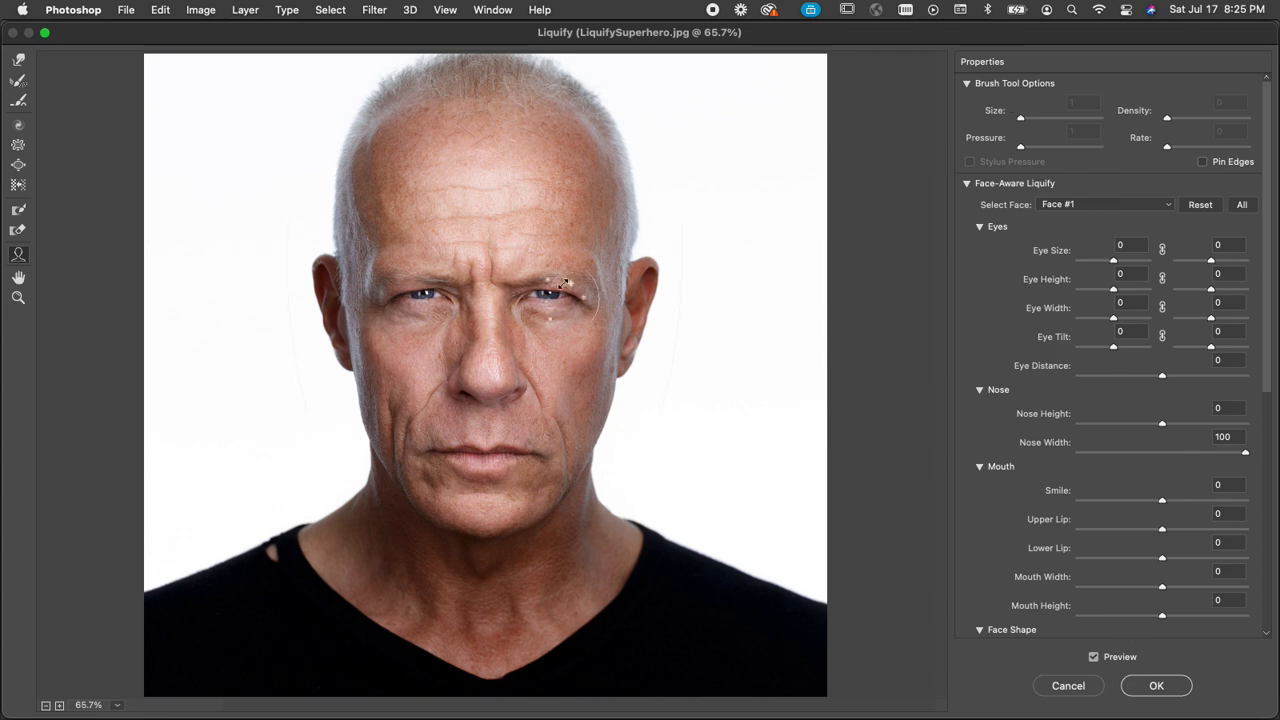
pyautogui.moveTo(582, 296); pyautogui.dragTo(642, 303)
pyautogui.moveTo(591, 265); pyautogui.dragTo(610, 249)
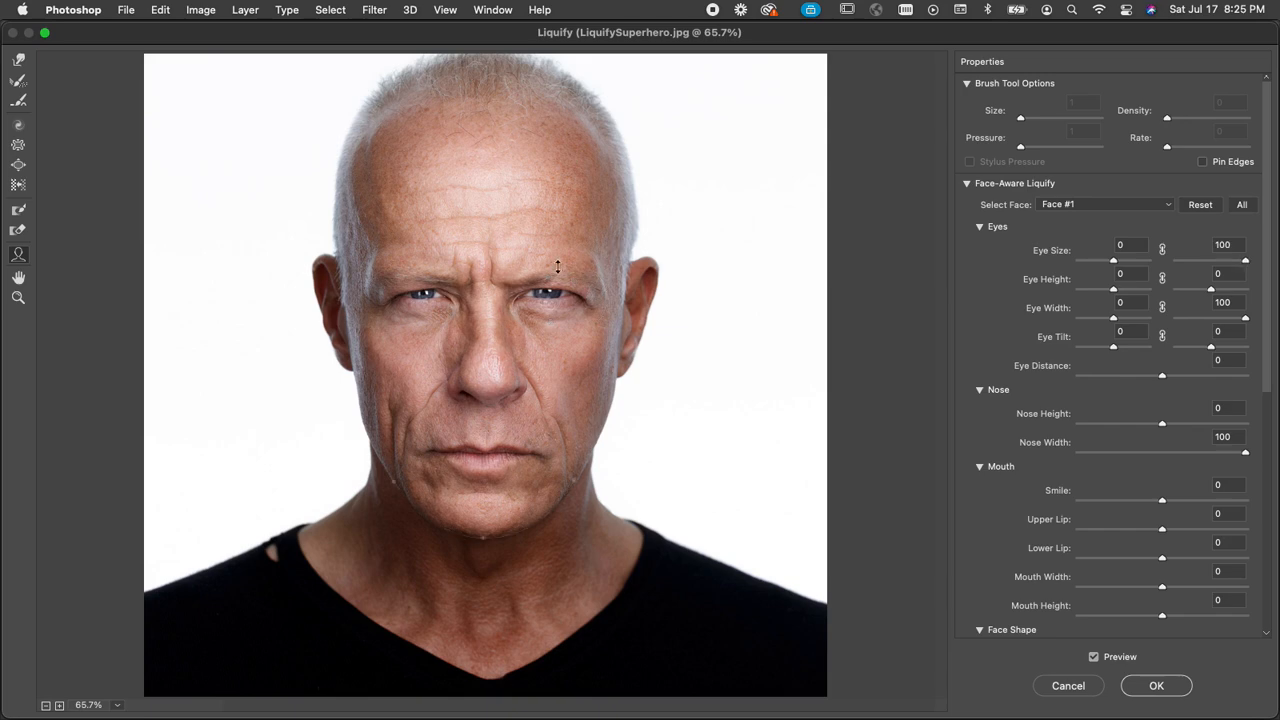
# Step: Set the image-left eye's height and width to 100 and the eye distance to 100
pyautogui.moveTo(421, 256); pyautogui.dragTo(421, 246)
pyautogui.moveTo(387, 298); pyautogui.dragTo(346, 296)
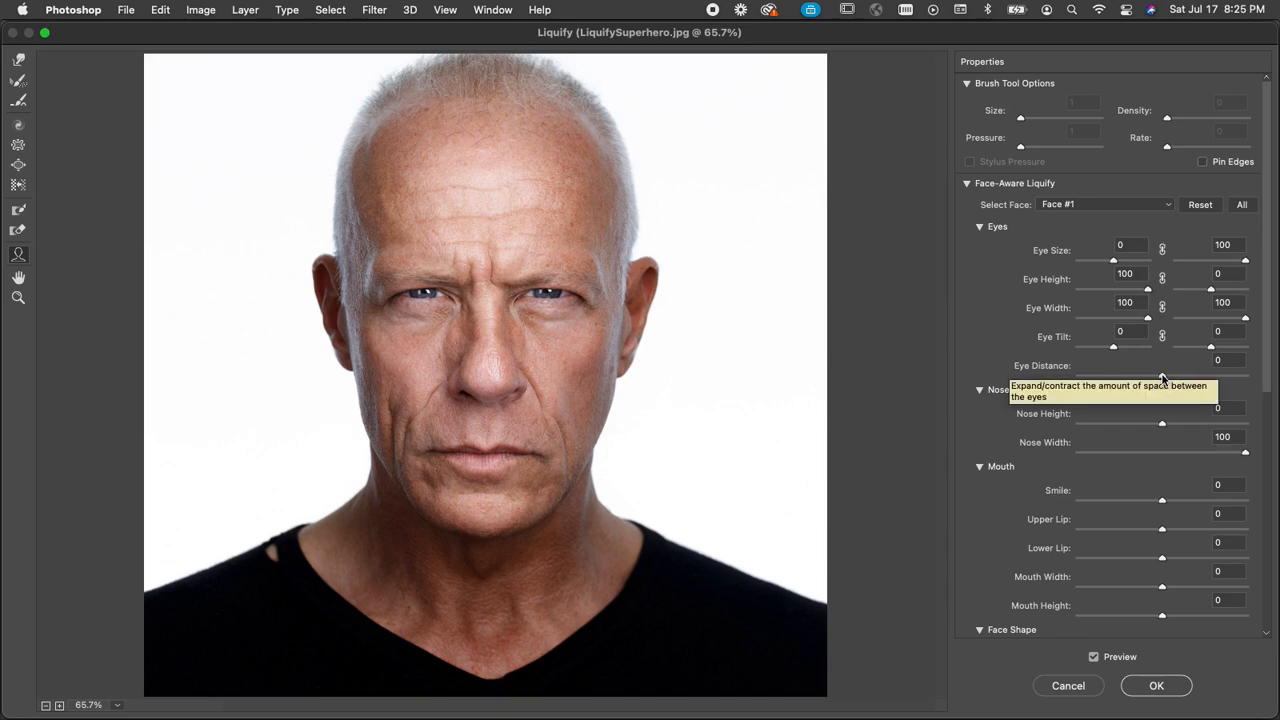
pyautogui.moveTo(1162, 378); pyautogui.dragTo(1277, 373)
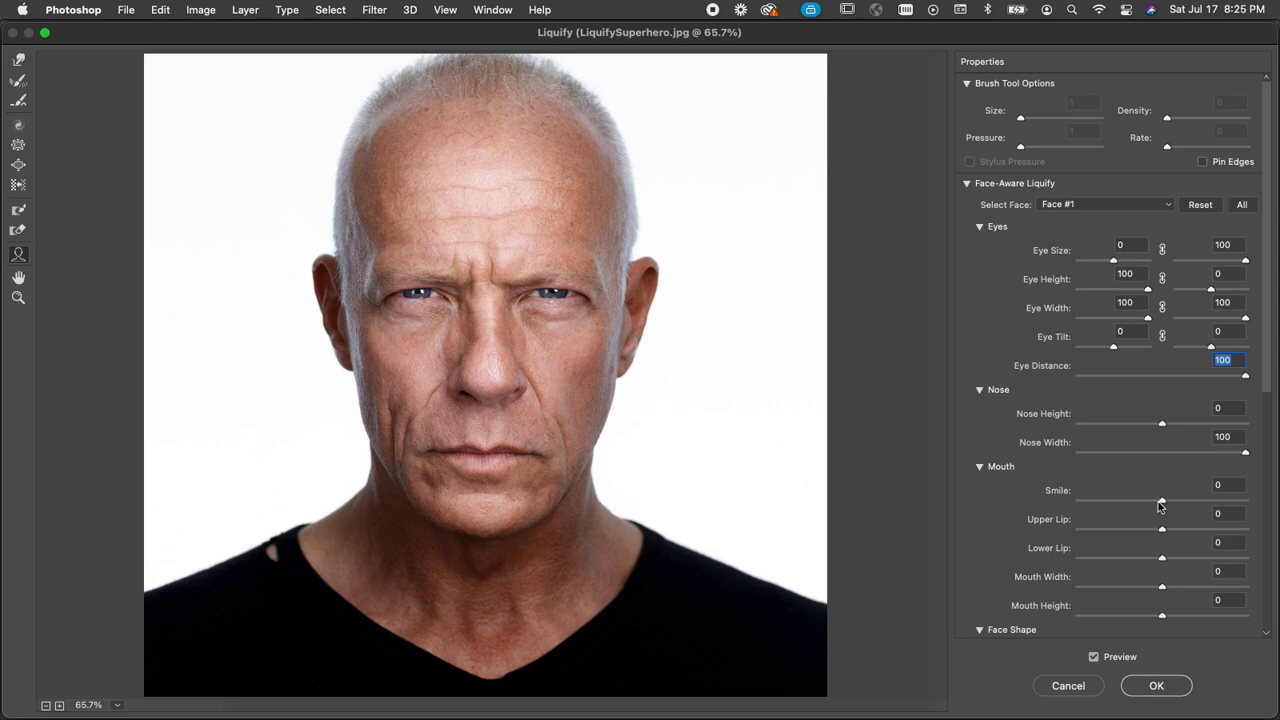
# Step: Set Smile to -100, Jawline to 100 and Face Width to 100 to harden the expression and broaden the face
pyautogui.moveTo(1163, 505); pyautogui.dragTo(1079, 502)
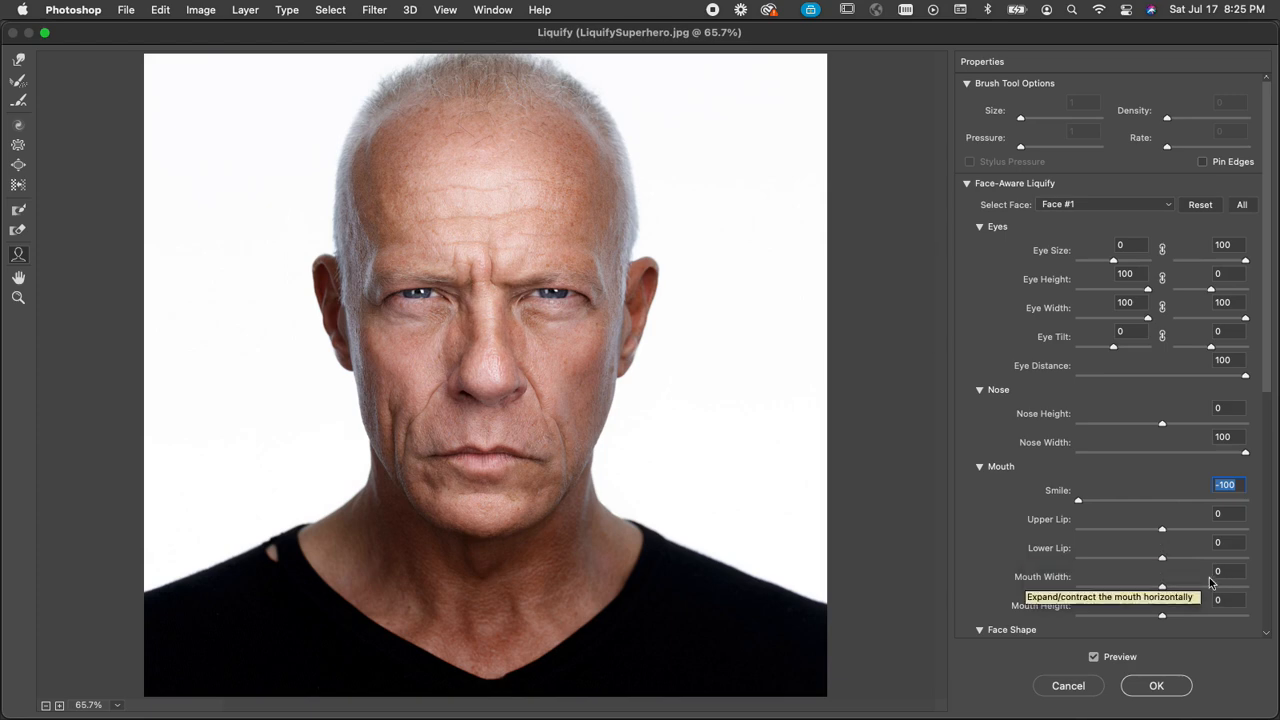
pyautogui.scroll(-8, 972, 532)
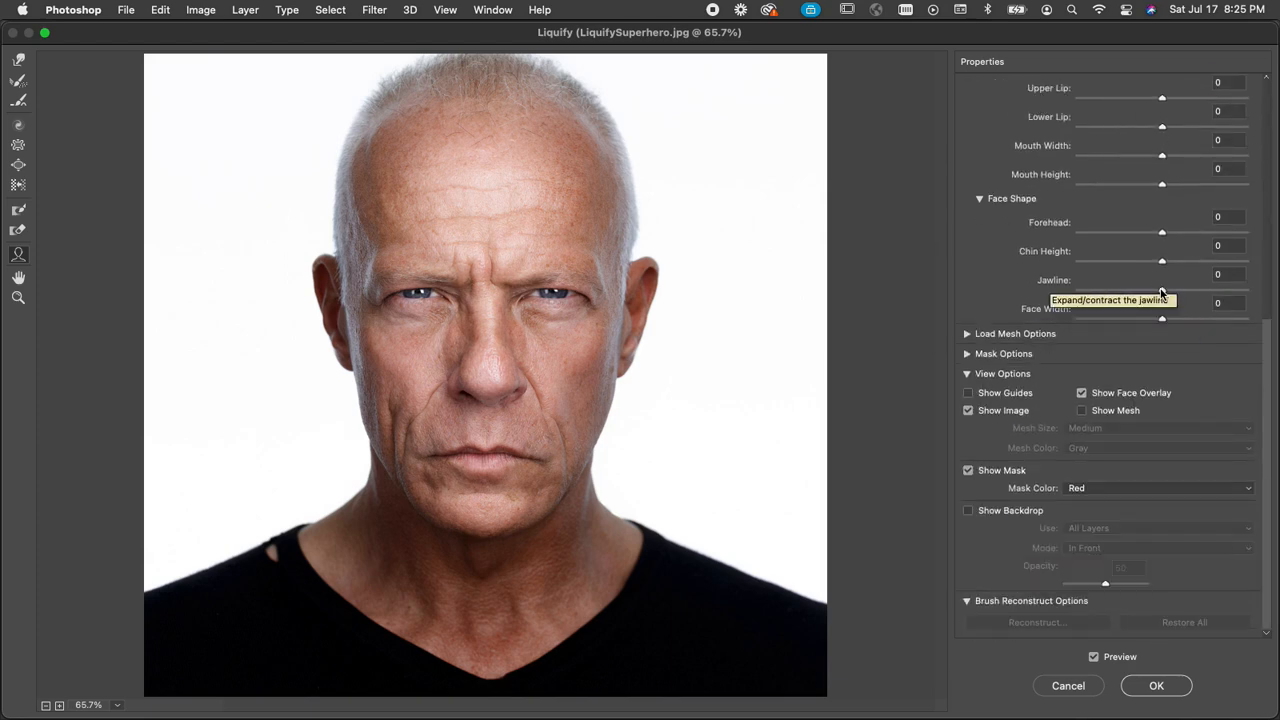
pyautogui.moveTo(1163, 290); pyautogui.dragTo(1276, 289)
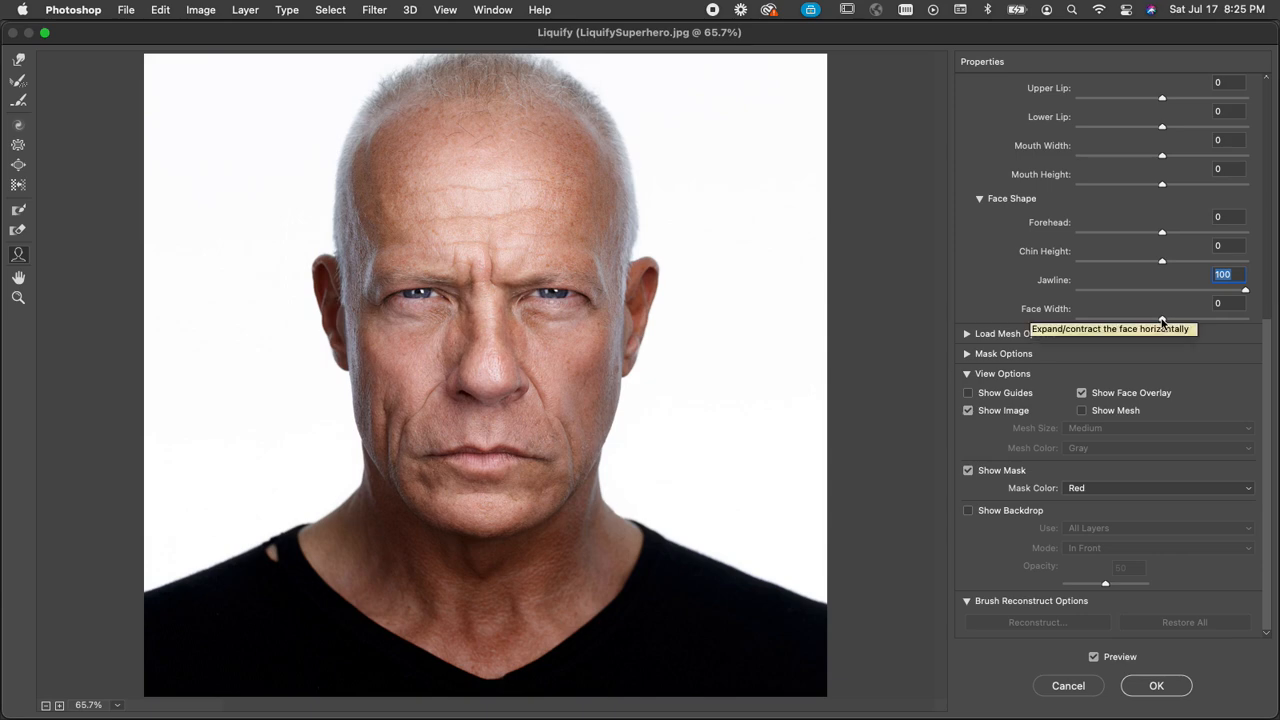
pyautogui.click(1163, 320)
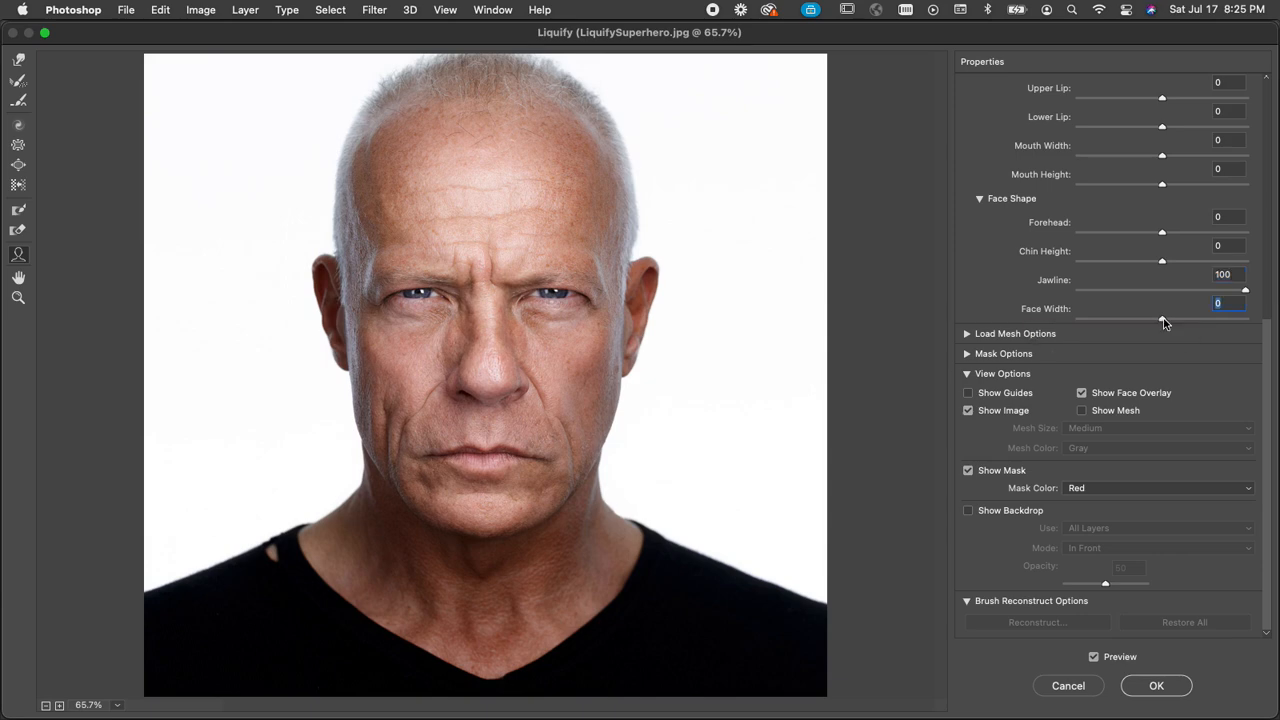
pyautogui.moveTo(1164, 322); pyautogui.dragTo(1276, 319)
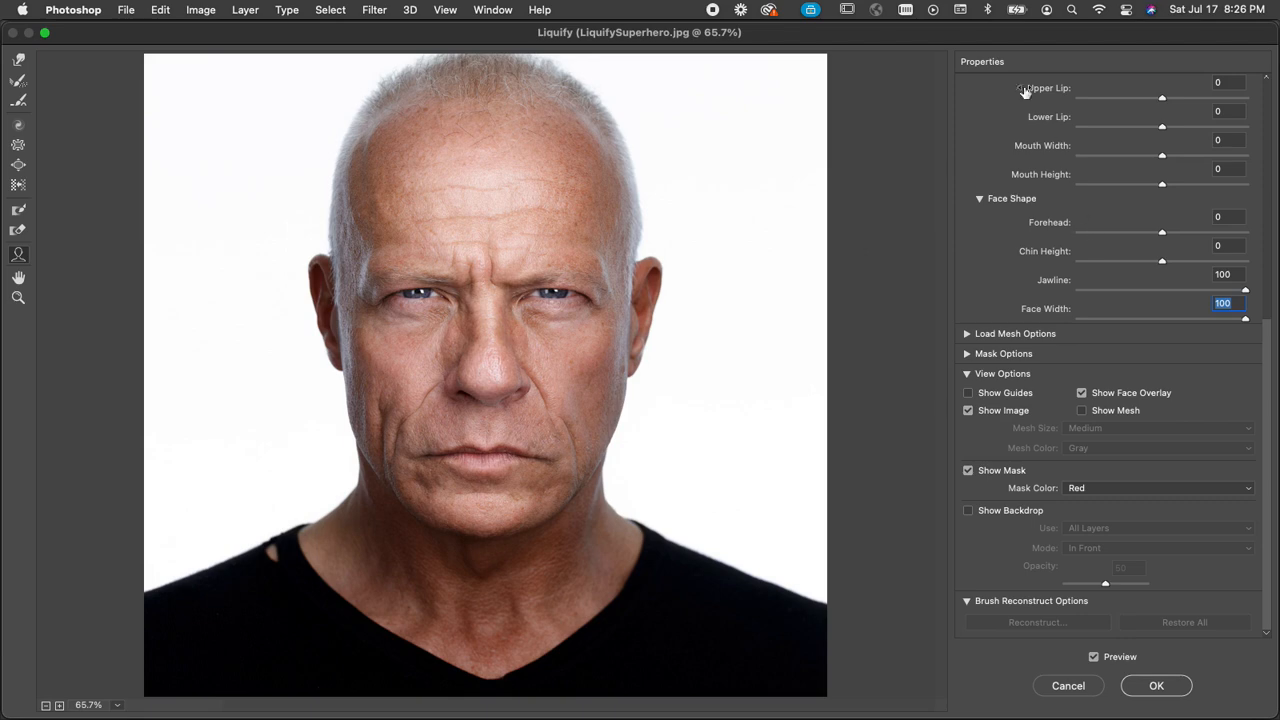
# Step: Push the man's image-right shoulder outward and upward with the Forward Warp tool at brush size 300
pyautogui.scroll(5, 1058, 215)
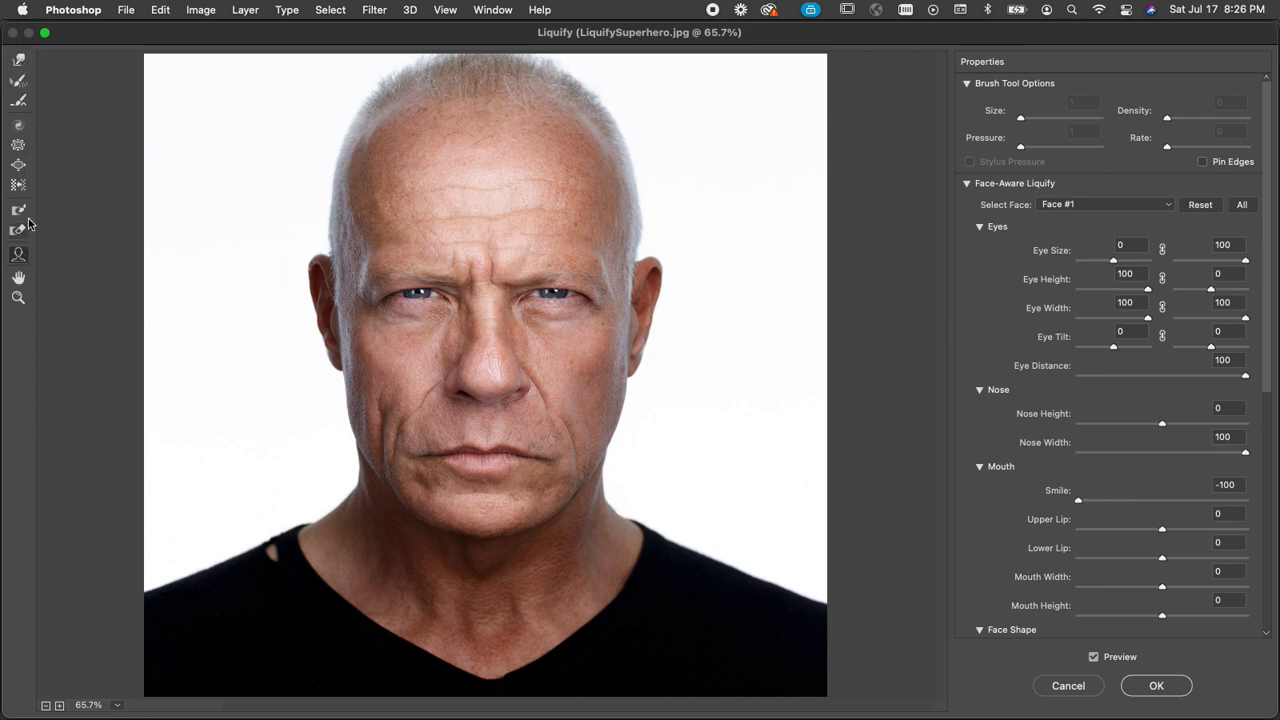
pyautogui.click(19, 62)
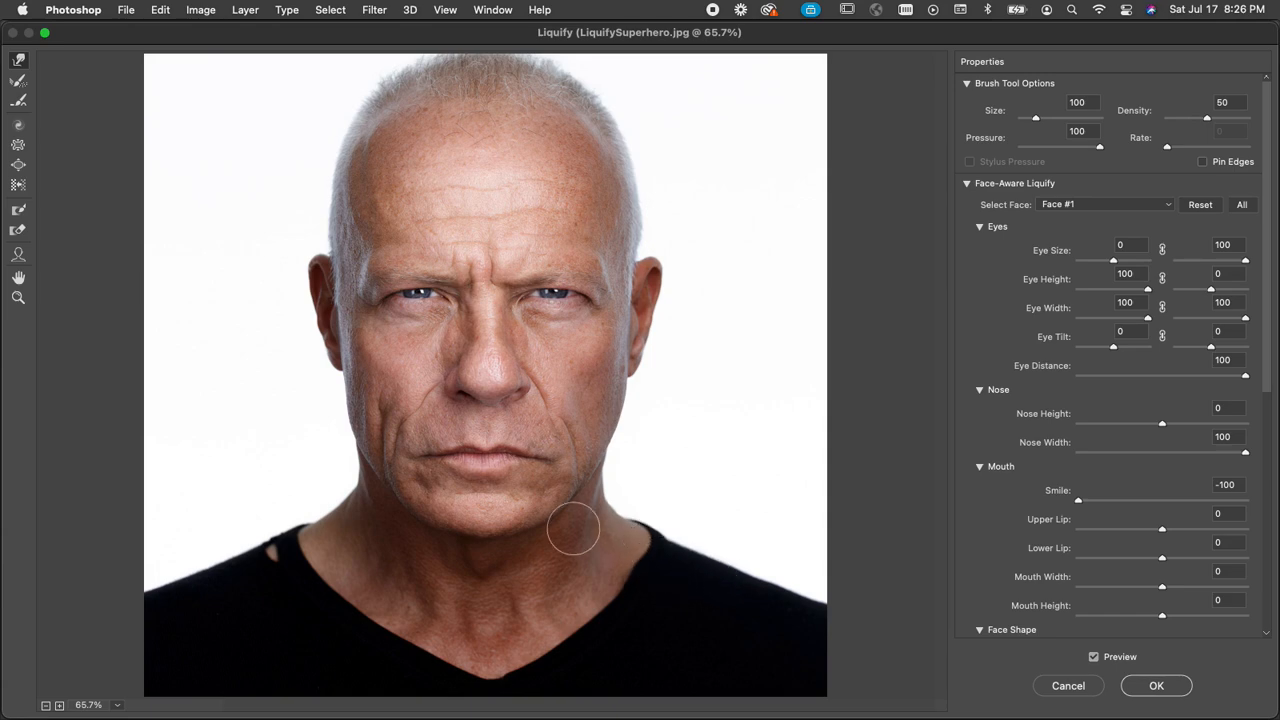
pyautogui.press(']')
pyautogui.press(']')
pyautogui.press(']')
pyautogui.press(']')
pyautogui.press(']')
pyautogui.press(']')
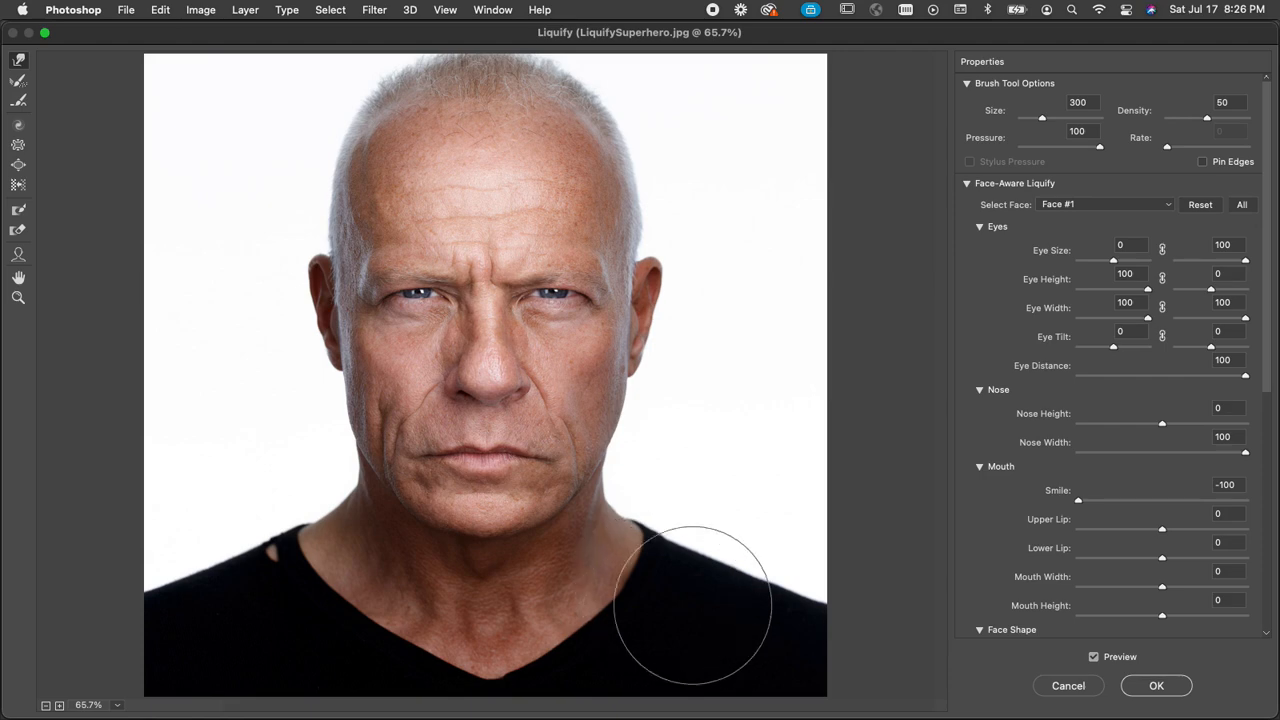
pyautogui.moveTo(711, 613)
pyautogui.mouseDown()
pyautogui.moveTo(771, 629)
pyautogui.moveTo(815, 609)
pyautogui.mouseUp()
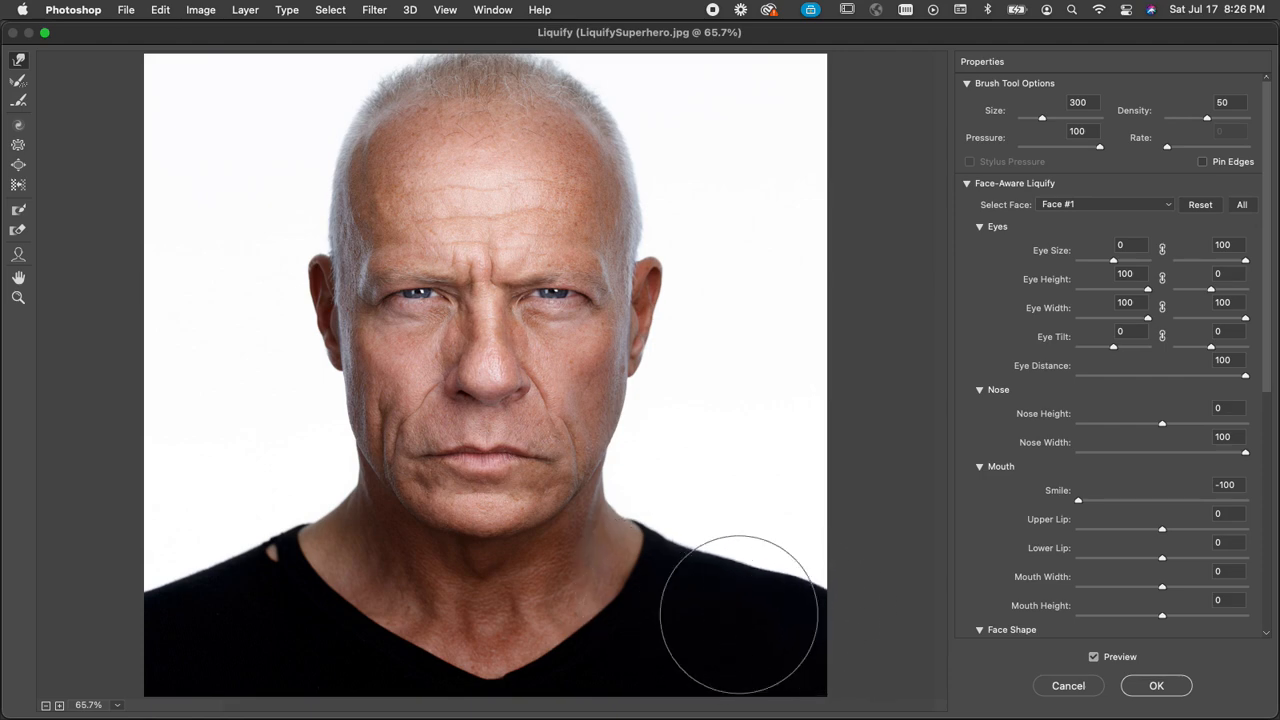
pyautogui.moveTo(651, 587); pyautogui.dragTo(658, 582)
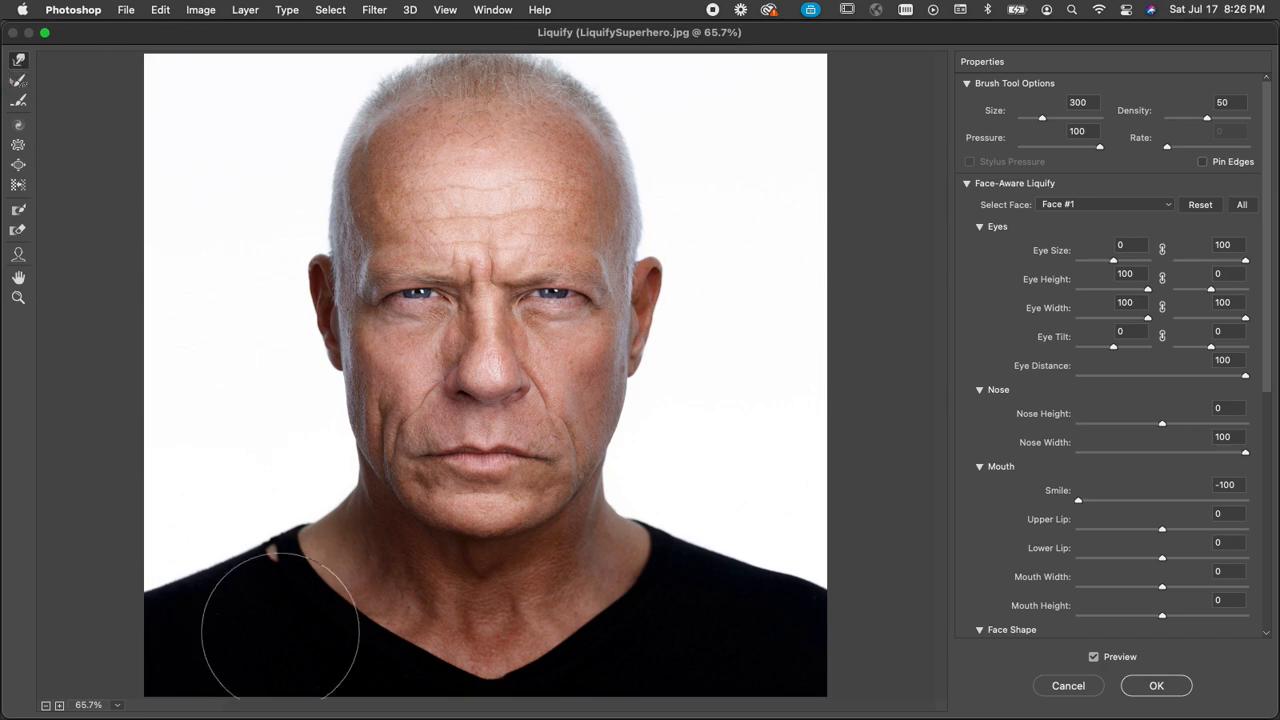
# Step: Push the image-left shoulder up and out, and bulk up the neck and trapezius on the image-right side
pyautogui.moveTo(275, 570); pyautogui.dragTo(273, 566)
pyautogui.moveTo(204, 604); pyautogui.dragTo(158, 605)
pyautogui.moveTo(309, 566)
pyautogui.mouseDown()
pyautogui.moveTo(305, 548)
pyautogui.moveTo(322, 561)
pyautogui.mouseUp()
pyautogui.moveTo(235, 577); pyautogui.dragTo(229, 568)
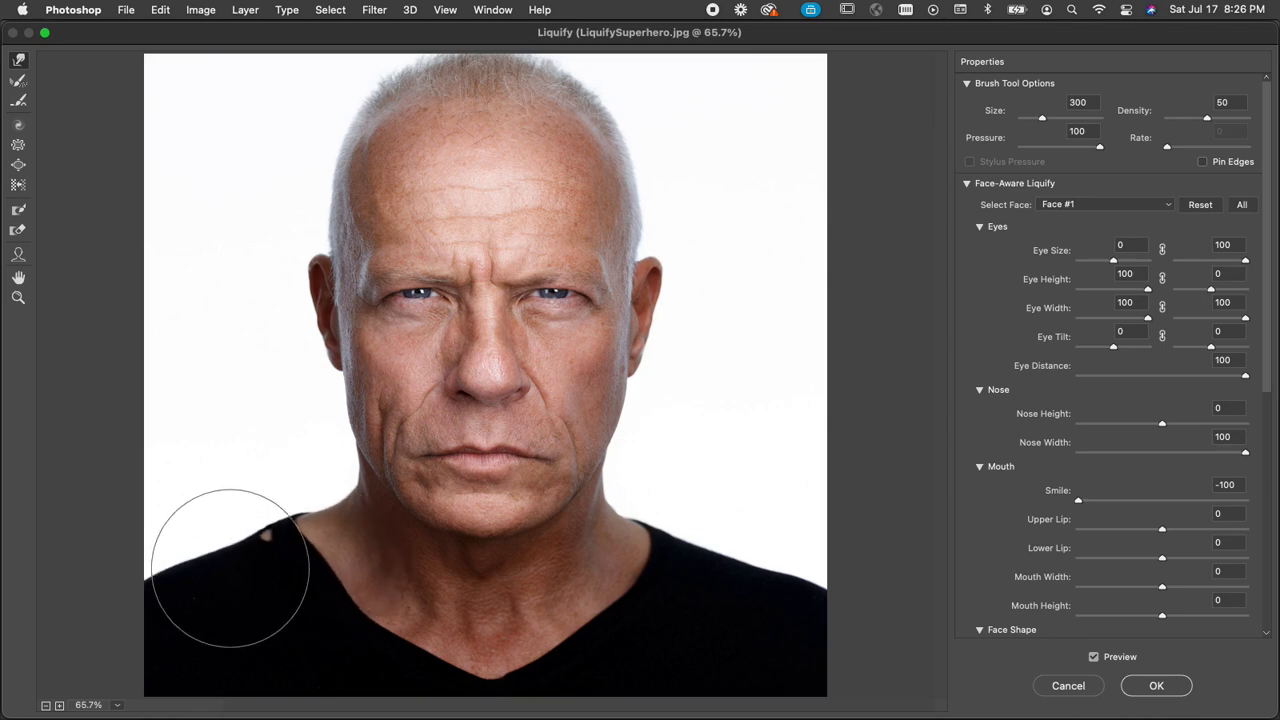
pyautogui.moveTo(645, 559)
pyautogui.mouseDown()
pyautogui.moveTo(696, 560)
pyautogui.moveTo(720, 548)
pyautogui.moveTo(677, 527)
pyautogui.mouseUp()
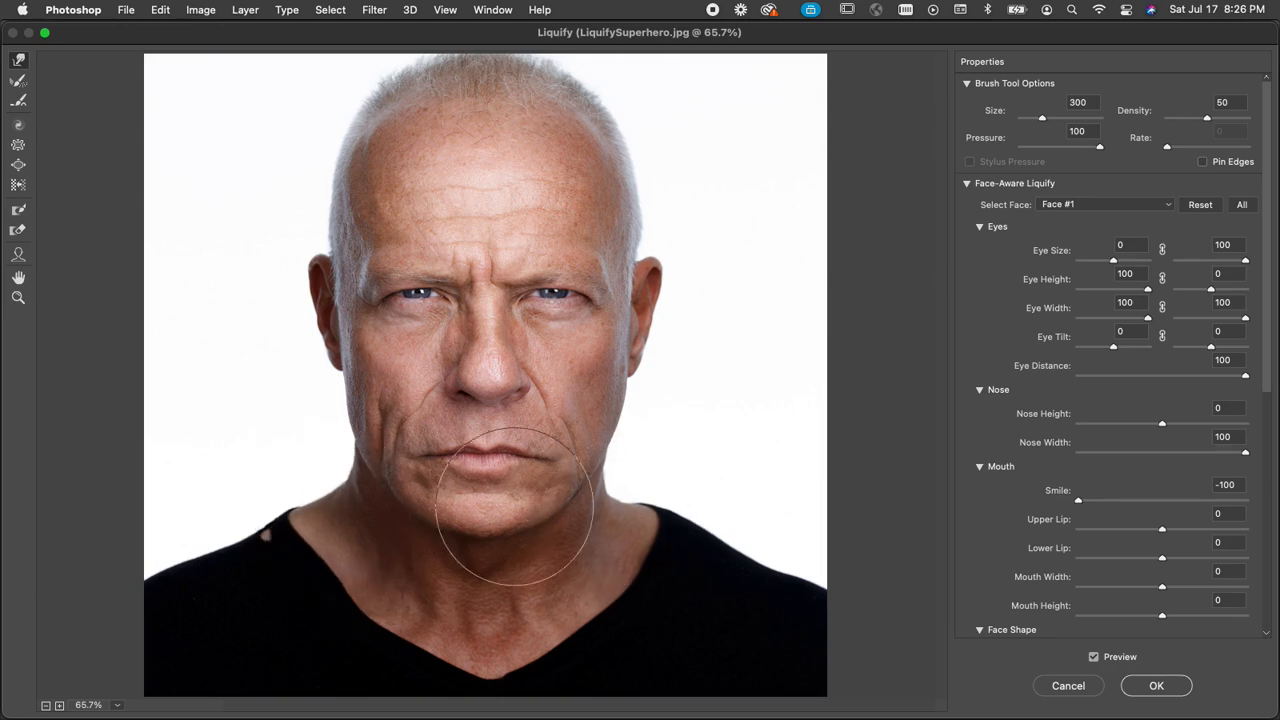
pyautogui.moveTo(616, 474); pyautogui.dragTo(631, 474)
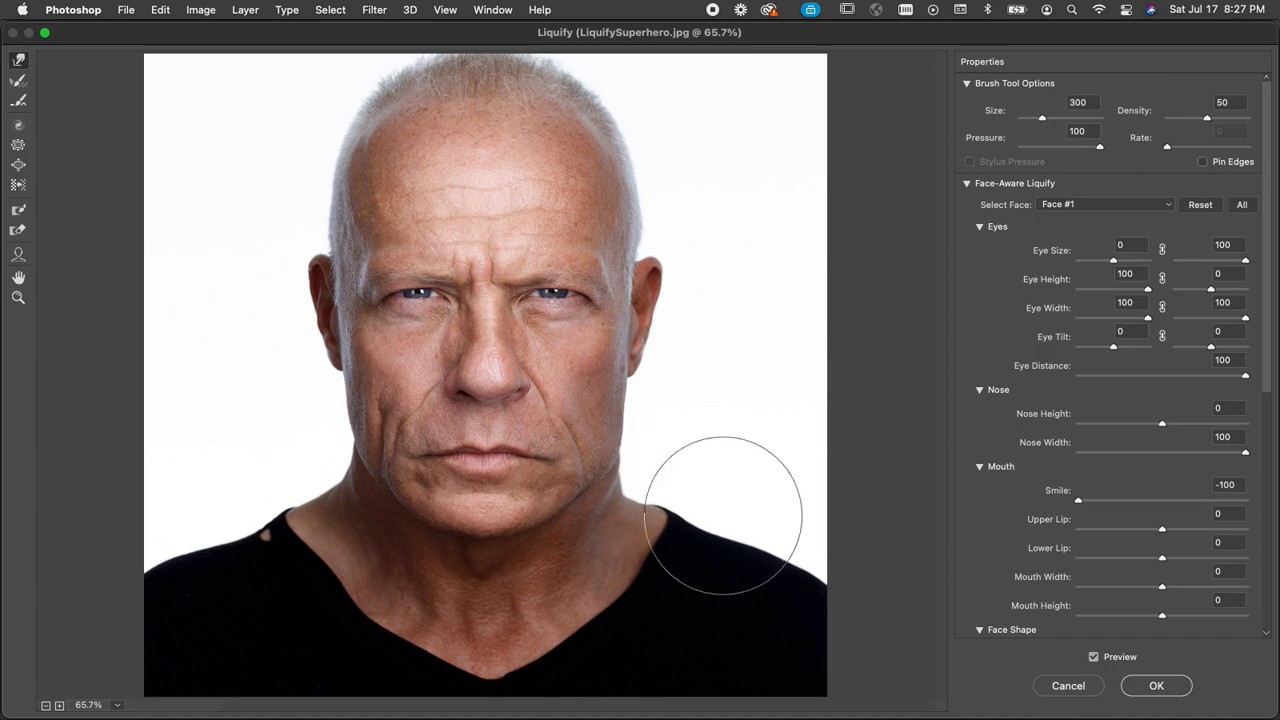
# Step: Try shrinking the image-left eye with the Pucker tool at brush size 300 and undo it
pyautogui.click(16, 84)
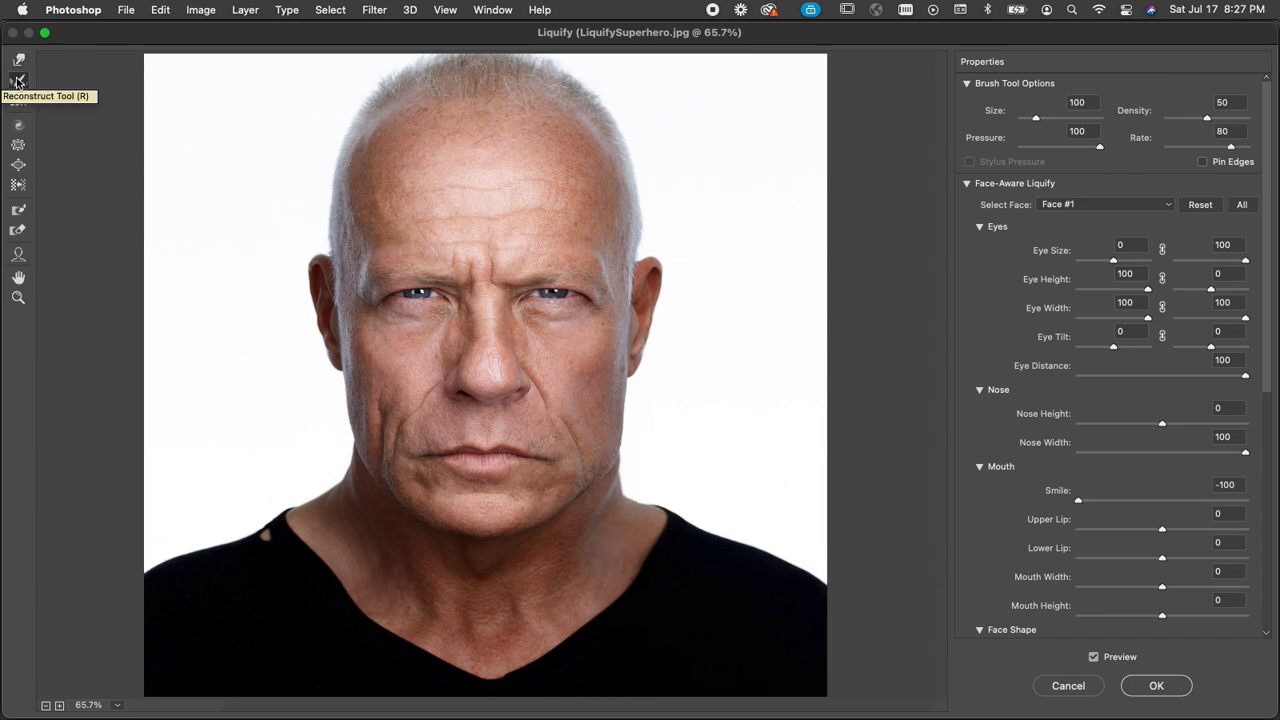
pyautogui.click(18, 148)
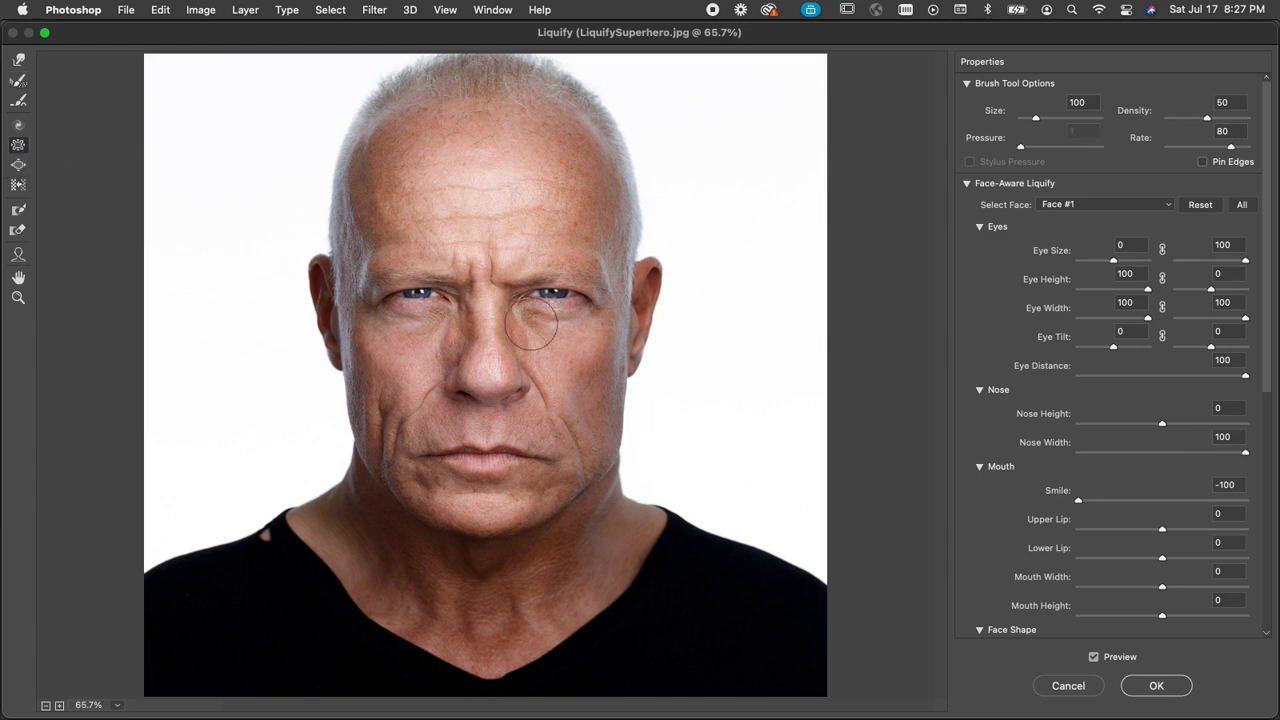
pyautogui.press(']')
pyautogui.press(']')
pyautogui.press(']')
pyautogui.press(']')
pyautogui.press(']')
pyautogui.press(']')
pyautogui.press(']')
pyautogui.press(']')
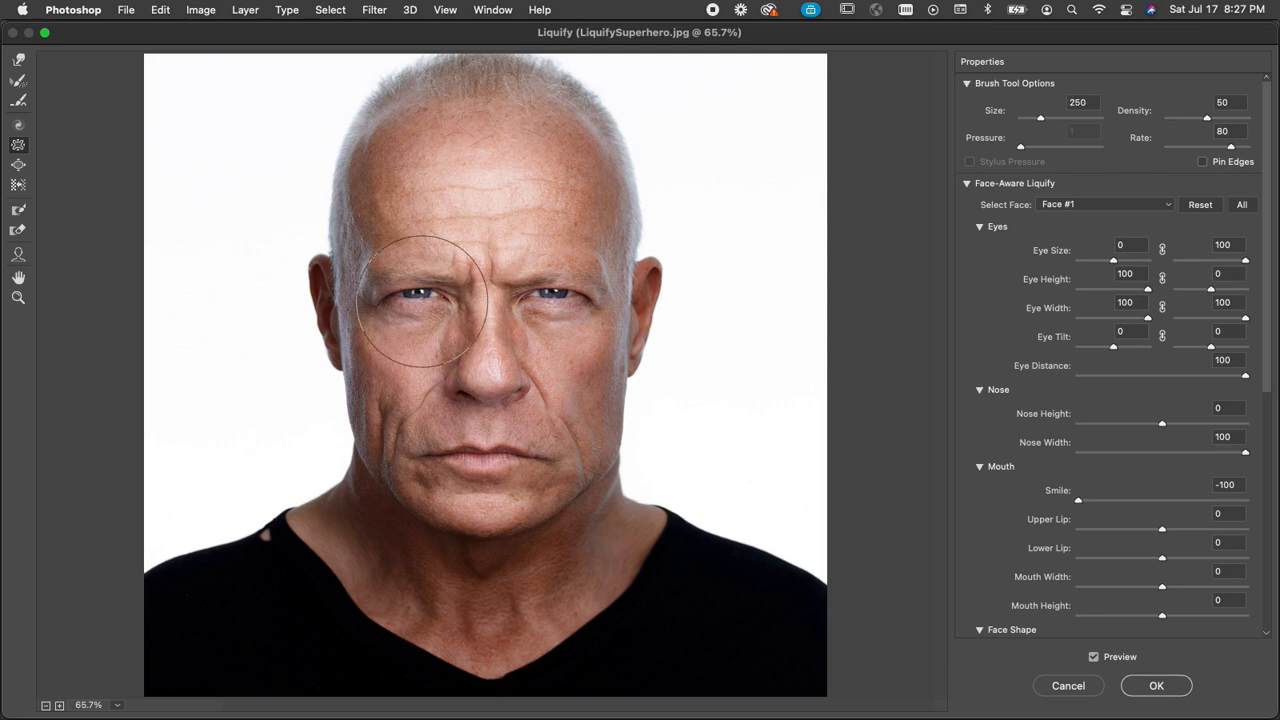
pyautogui.moveTo(416, 297); pyautogui.dragTo(418, 298)
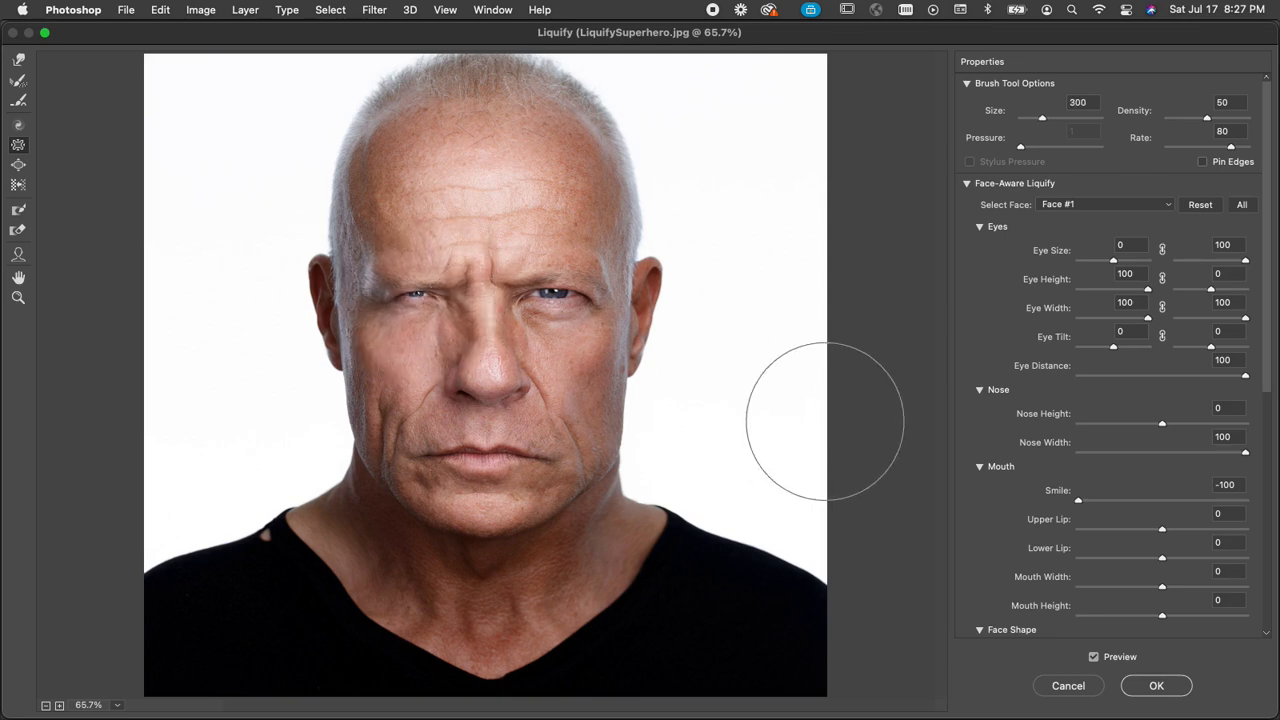
pyautogui.press('super+z')
# Step: Try enlarging both eyes with the Bloat tool at brush size 300 and undo both changes
pyautogui.click(17, 165)
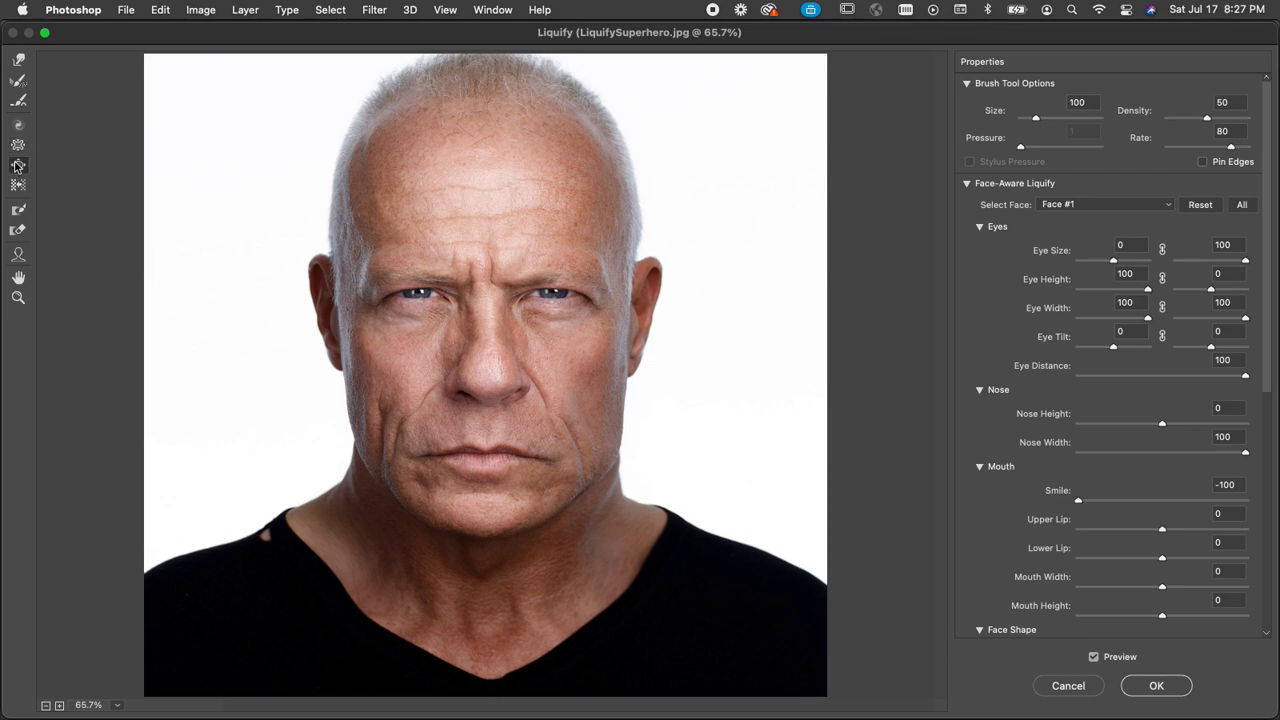
pyautogui.press(']')
pyautogui.press(']')
pyautogui.press(']')
pyautogui.press(']')
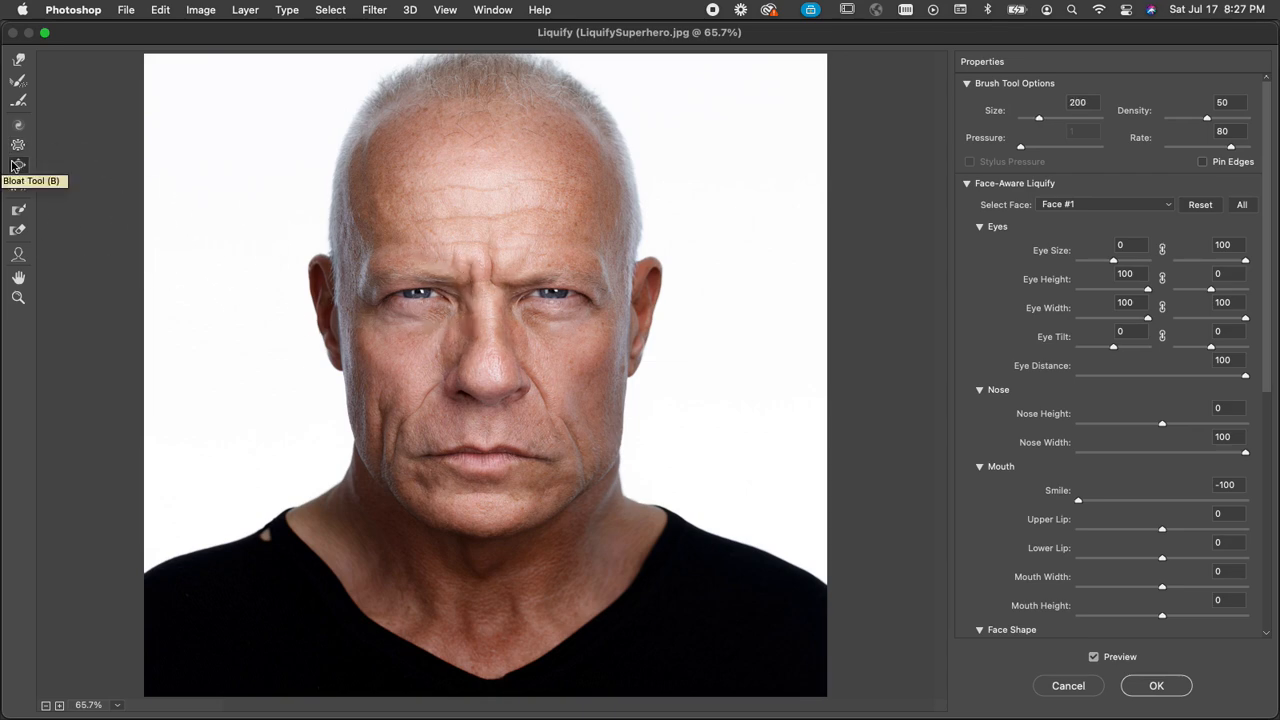
pyautogui.press(']')
pyautogui.press(']')
pyautogui.press(']')
pyautogui.press(']')
pyautogui.moveTo(422, 297); pyautogui.dragTo(422, 297)
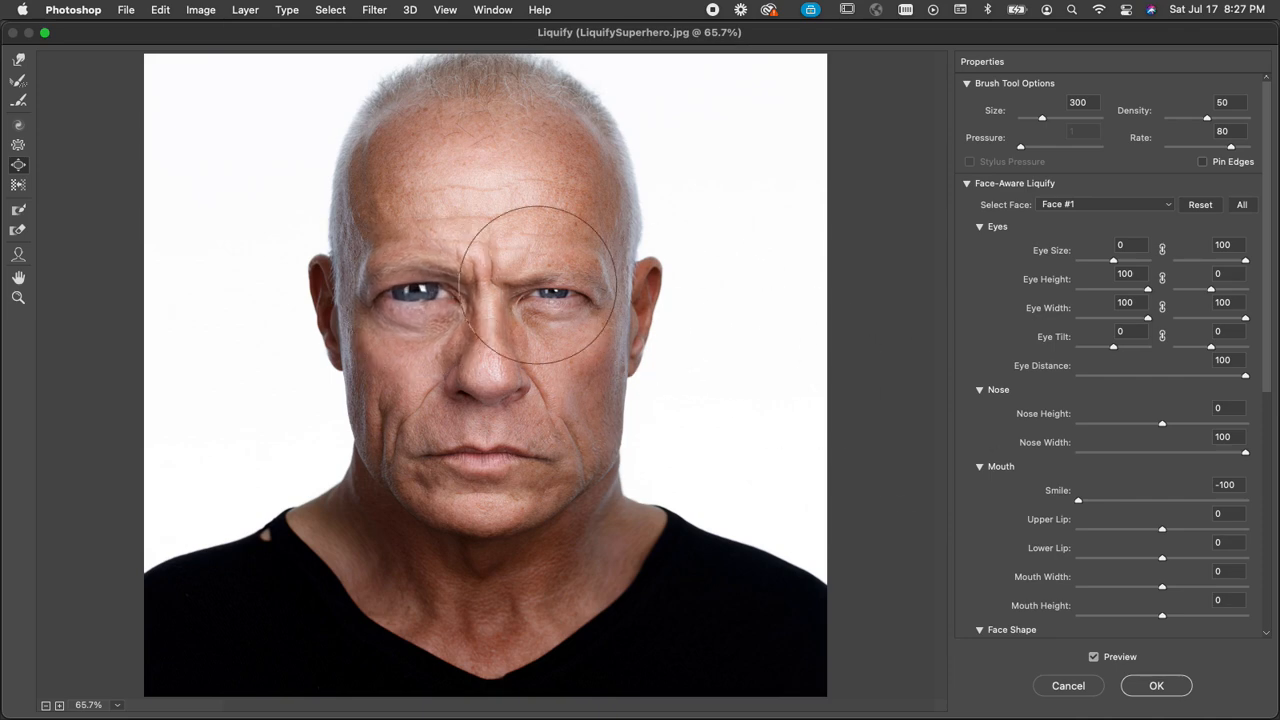
pyautogui.moveTo(562, 299); pyautogui.dragTo(562, 299)
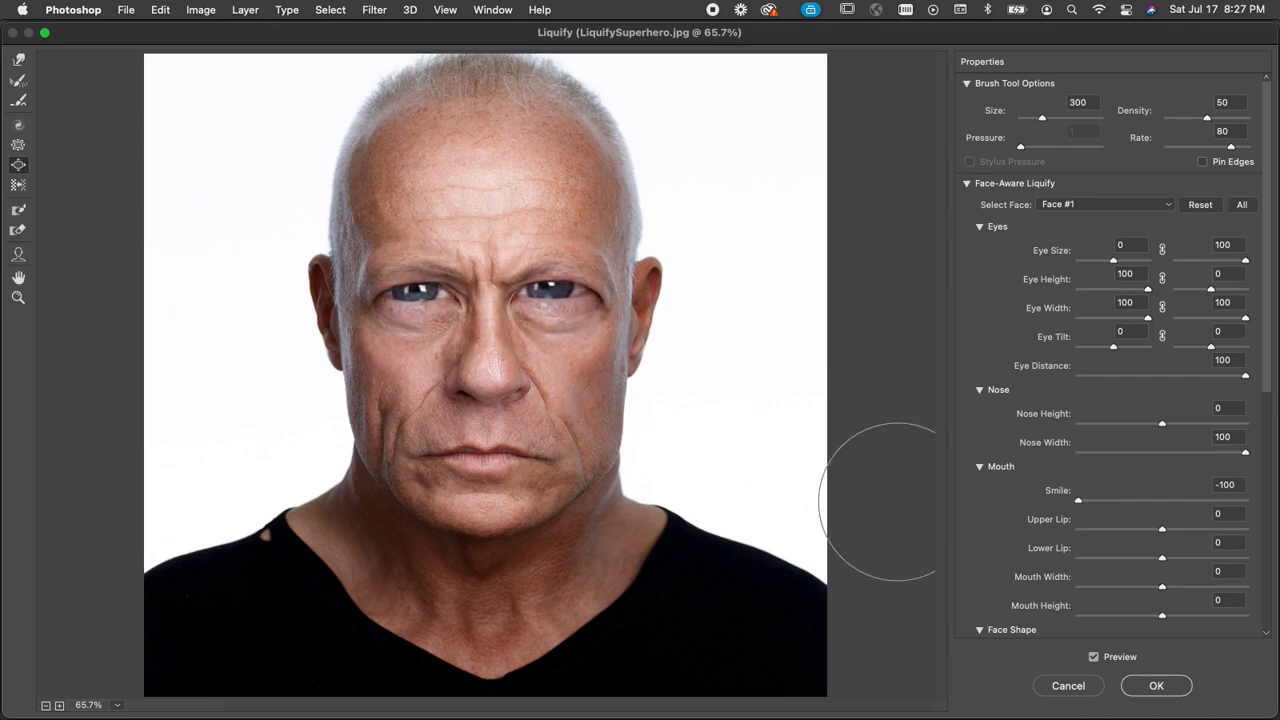
pyautogui.press('super+z')
pyautogui.press('super+z')
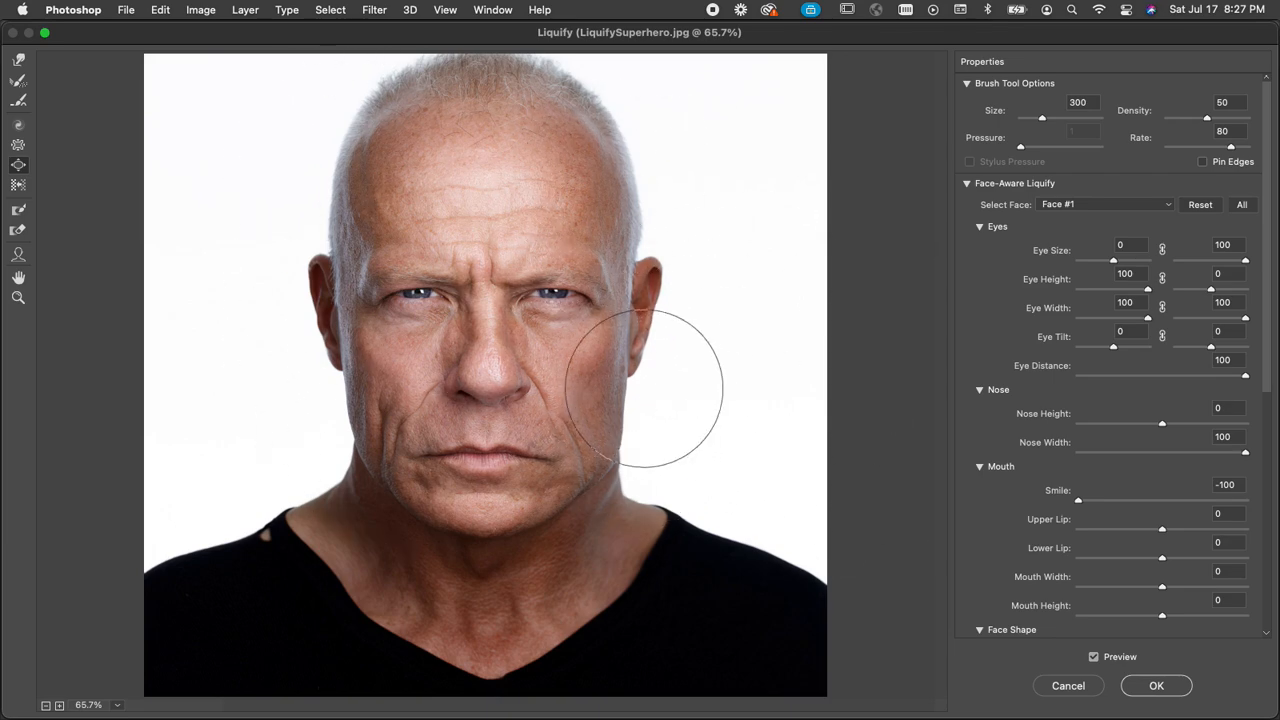
# Step: Apply the Liquify edits to the duplicated layer
pyautogui.click(1168, 691)
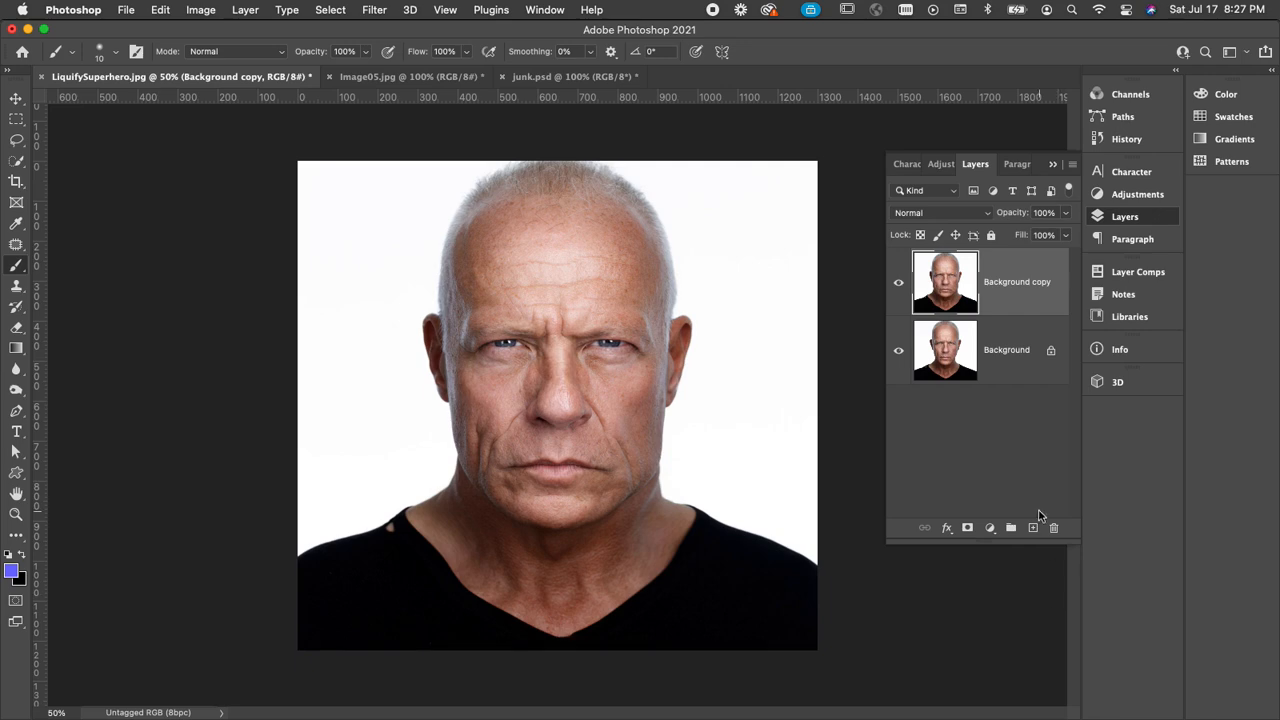
pyautogui.click(992, 528)
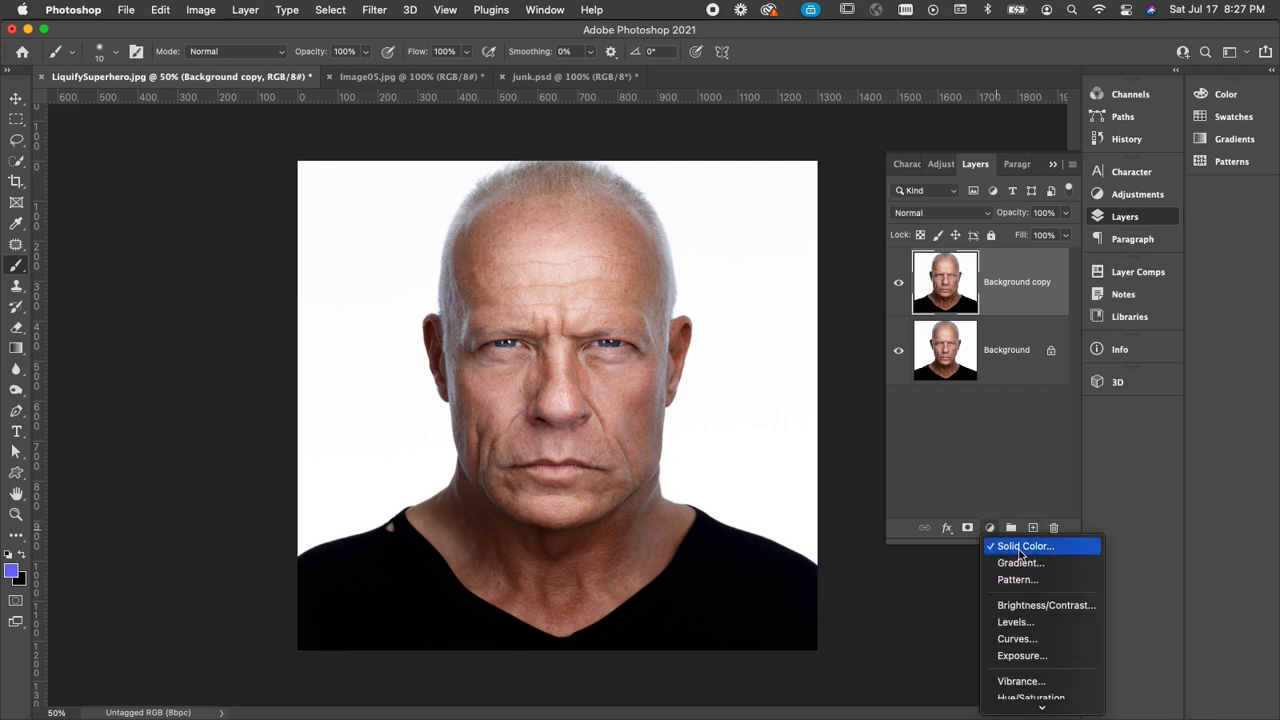
pyautogui.click(1020, 550)
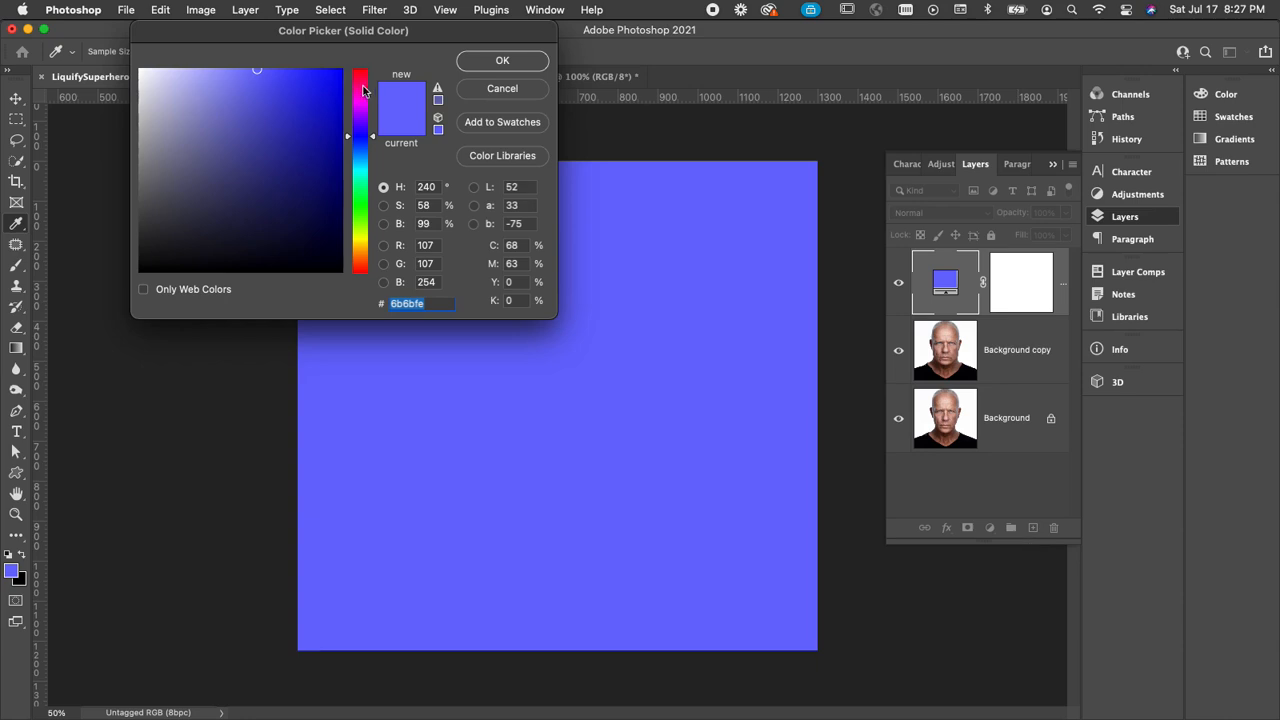
pyautogui.click(512, 90)
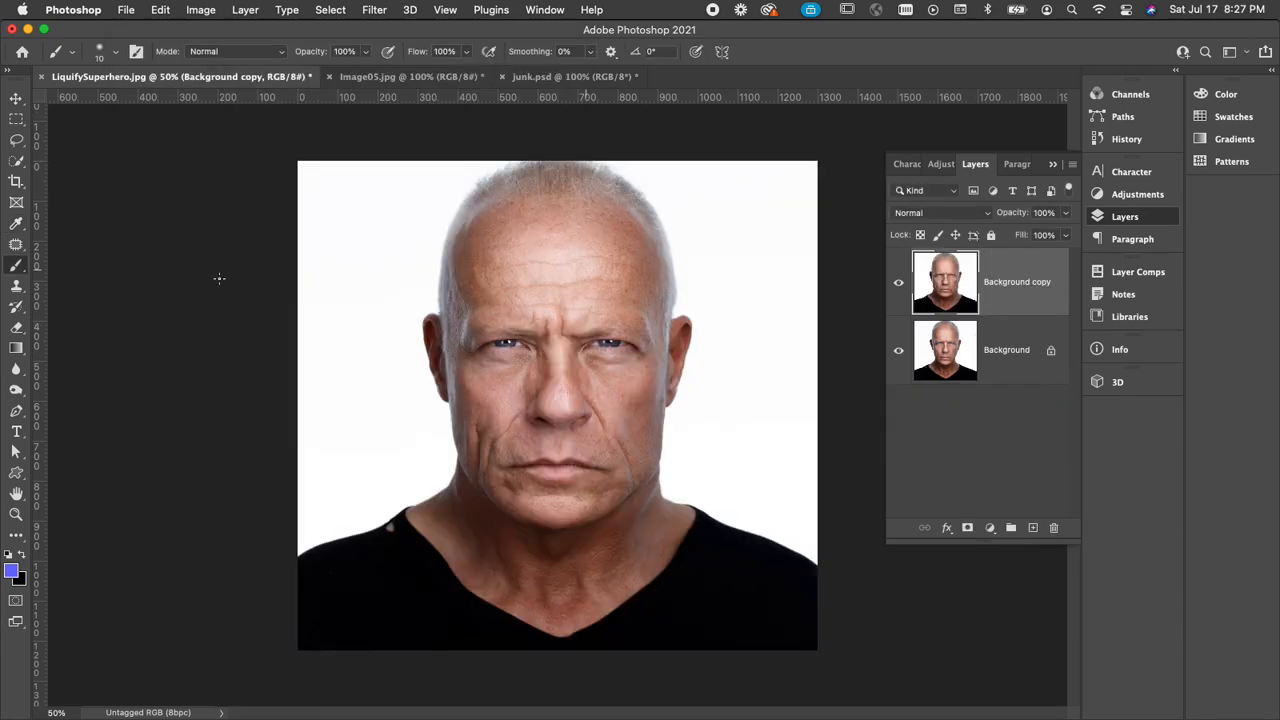
# Step: Select the man's head and neck on the duplicated layer with a rectangular Object Selection around him
pyautogui.click(19, 161)
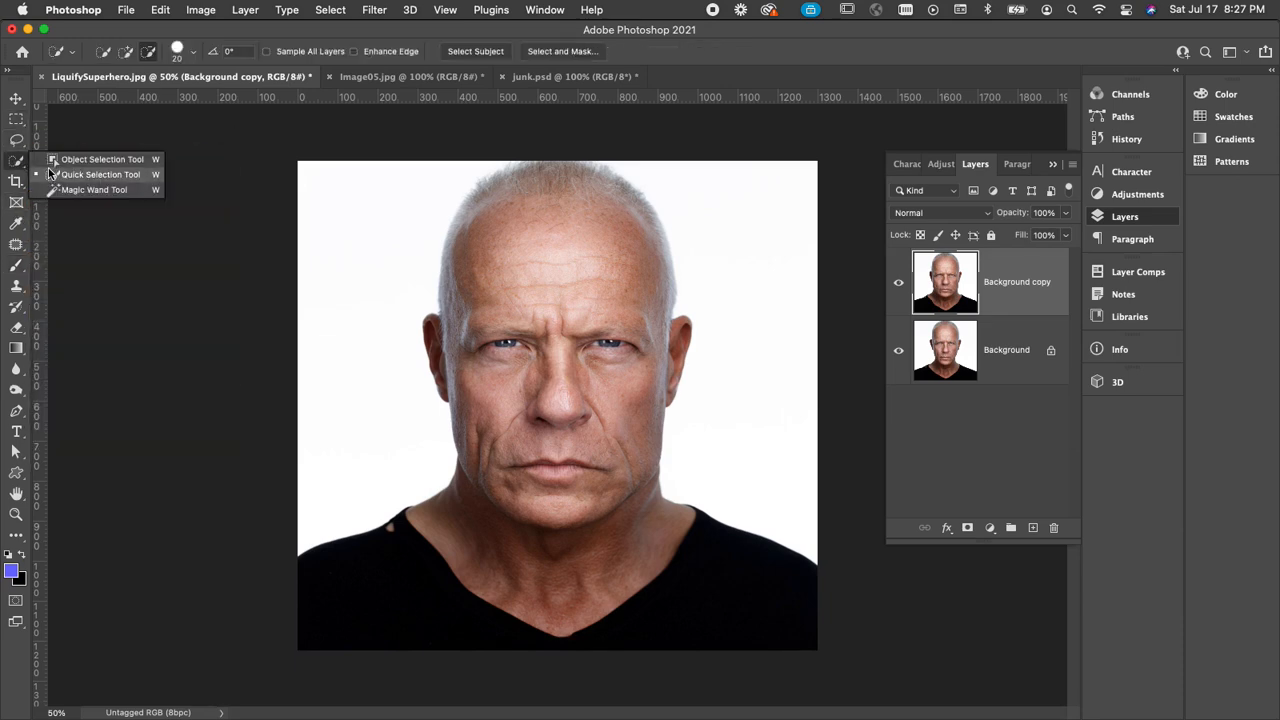
pyautogui.click(90, 159)
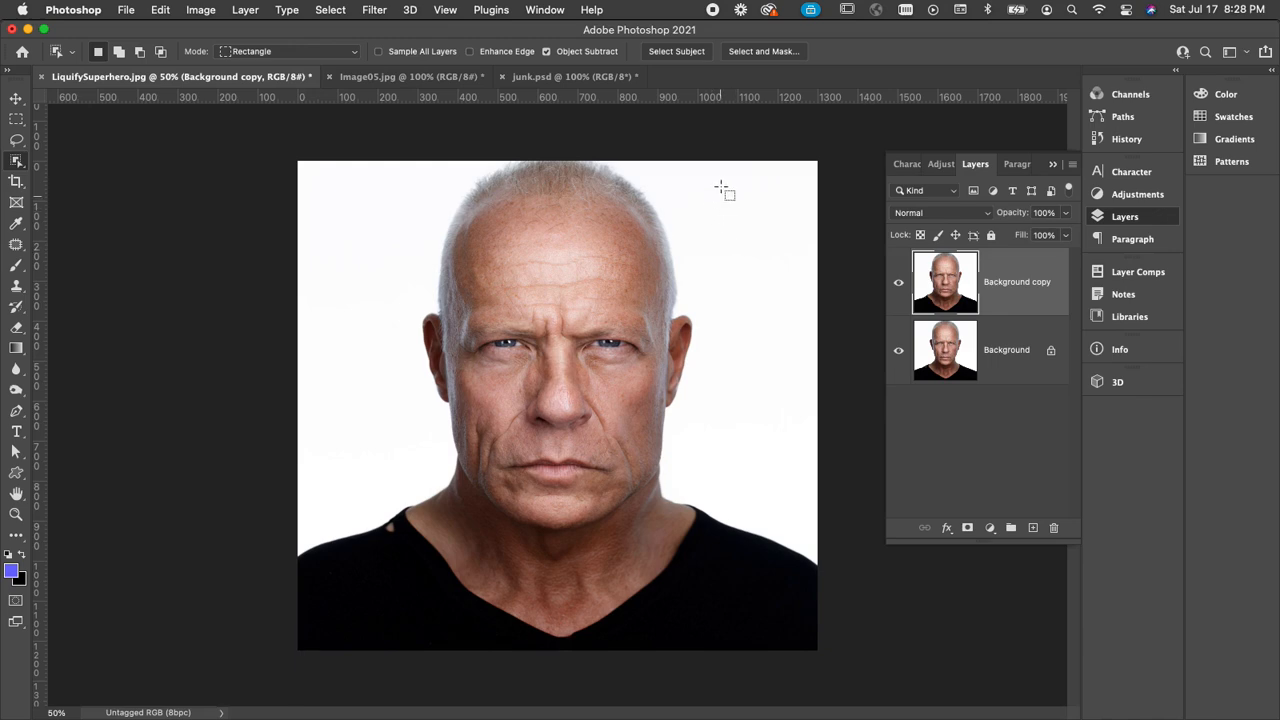
pyautogui.moveTo(745, 168); pyautogui.dragTo(386, 641)
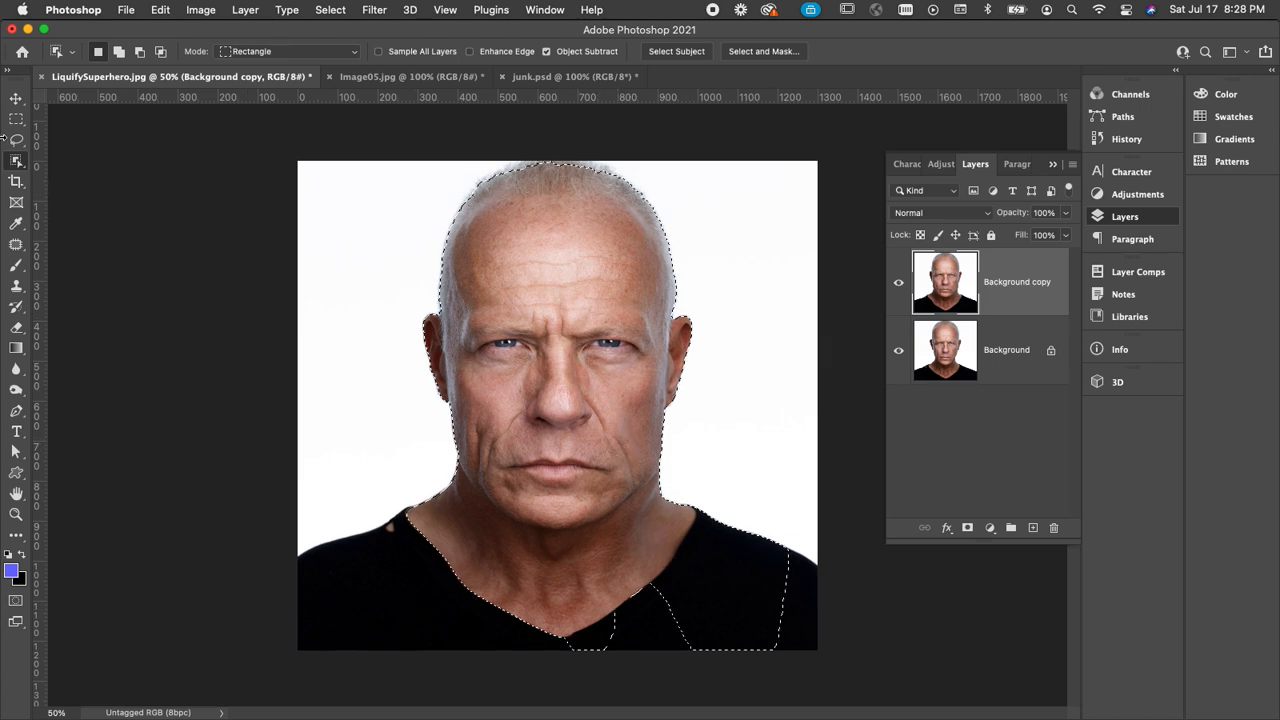
# Step: Subtract the black shirt areas from the selection with the Quick Selection tool, leaving only the head and neck selected
pyautogui.moveTo(15, 161); pyautogui.dragTo(80, 178)
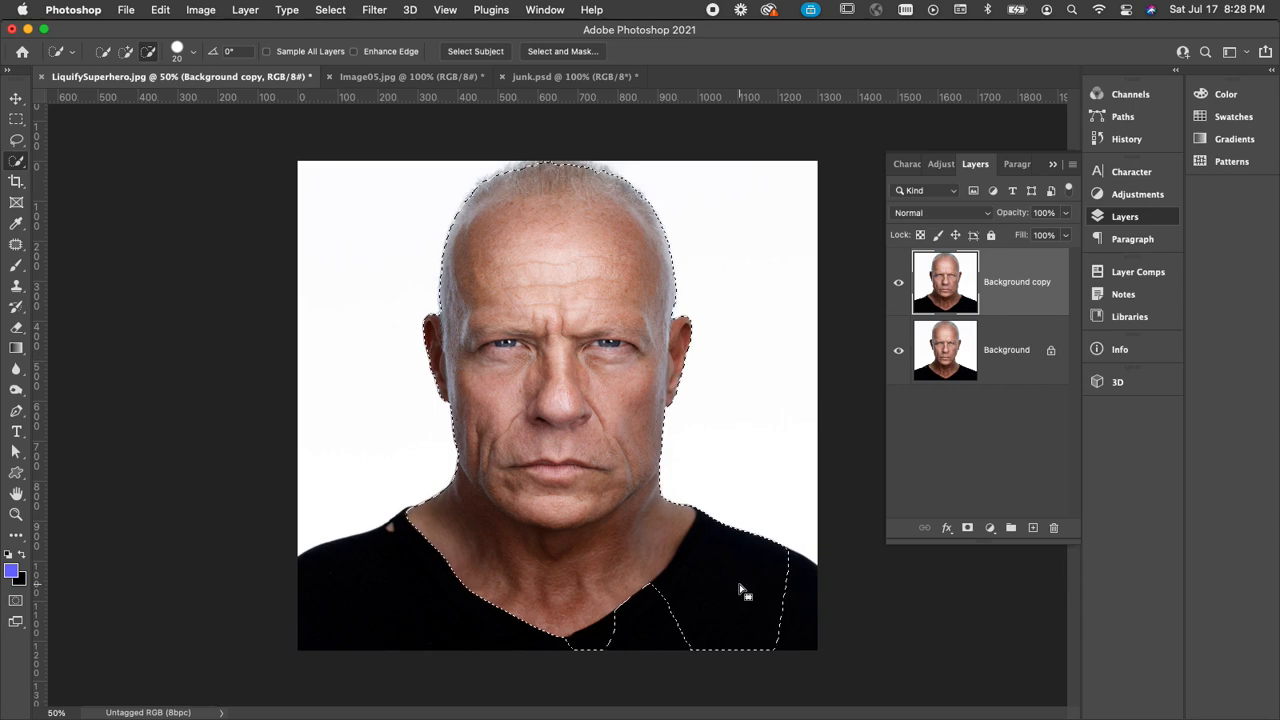
pyautogui.moveTo(729, 586); pyautogui.dragTo(743, 577)
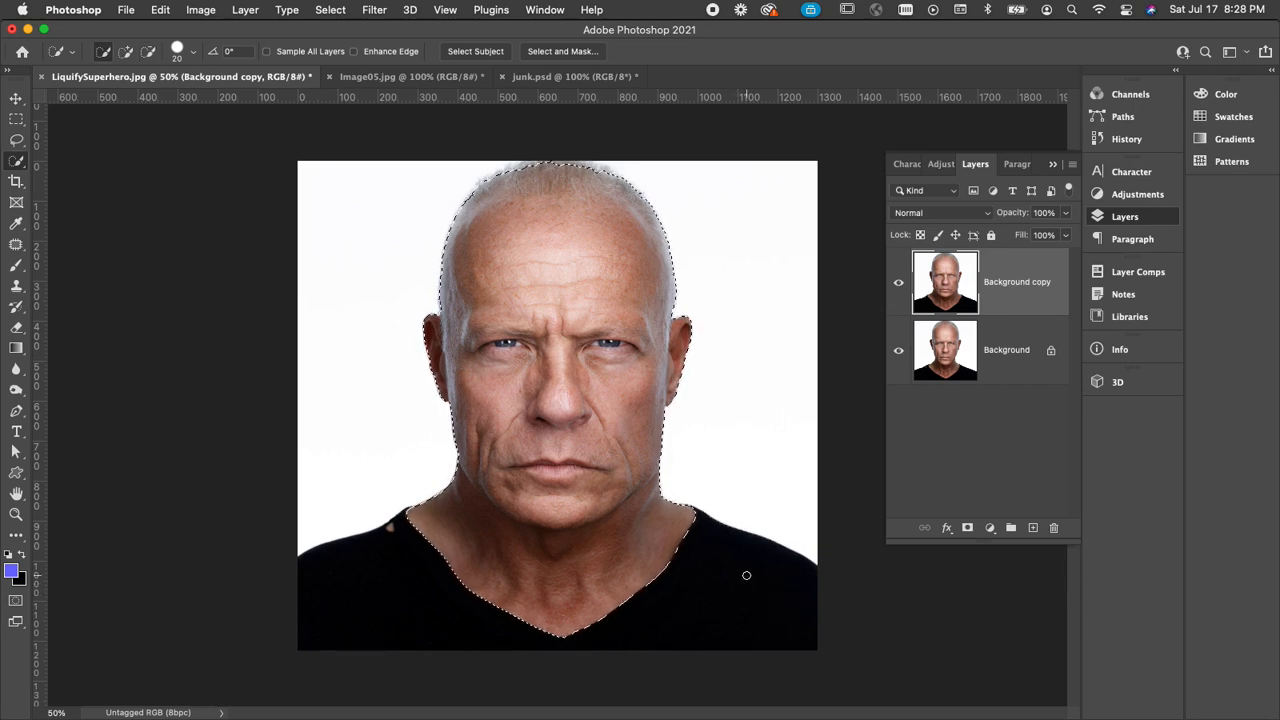
pyautogui.press('alt')
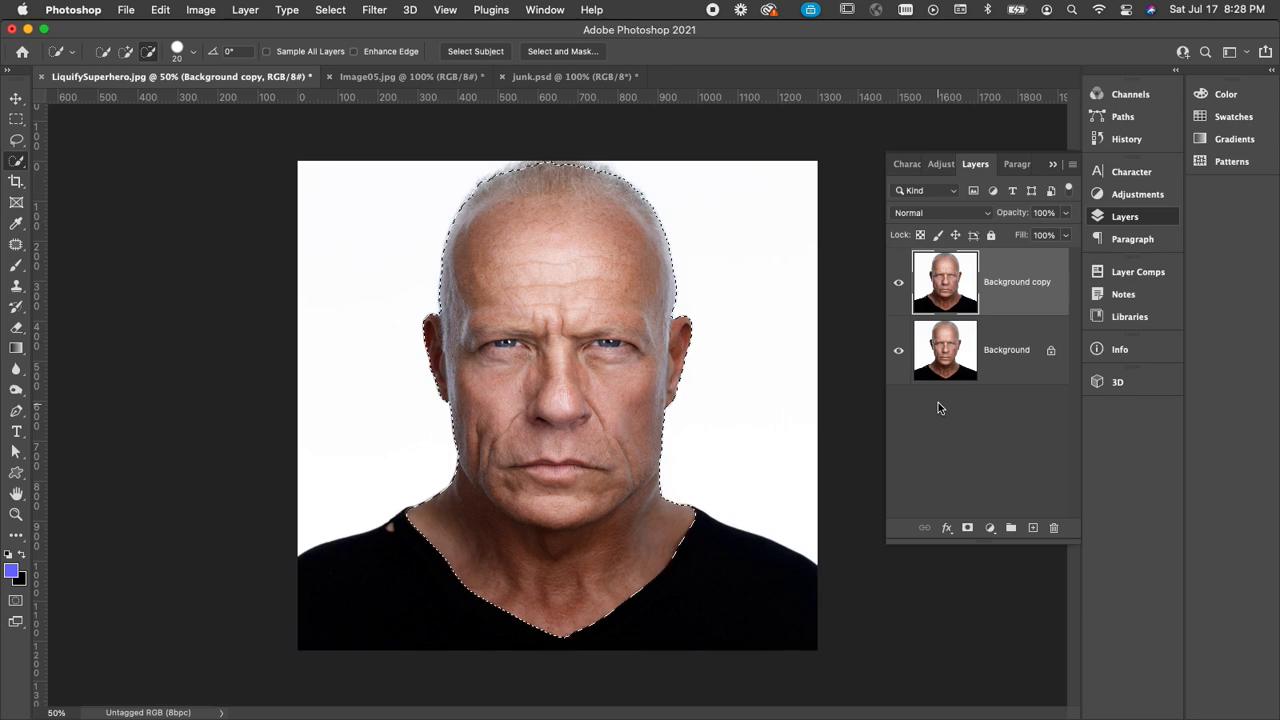
# Step: Add a Solid Color fill layer in green 1c9e02 over the selected head and neck
pyautogui.click(990, 529)
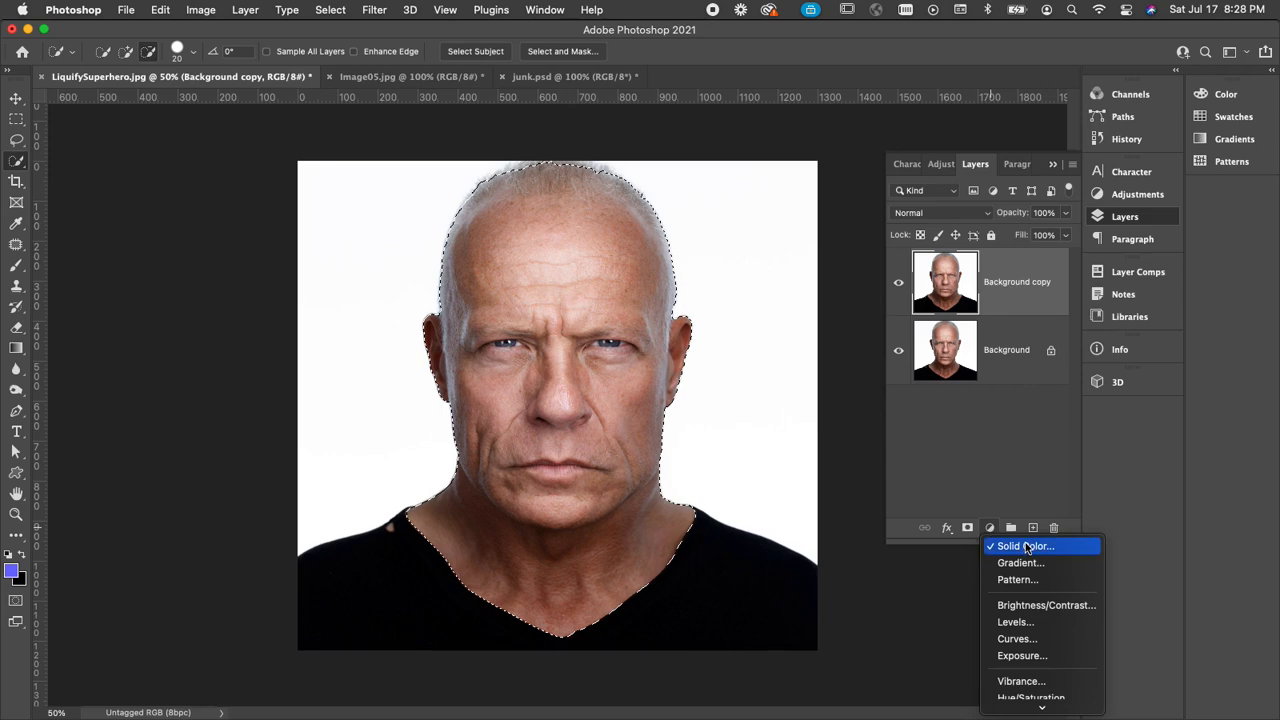
pyautogui.click(1026, 546)
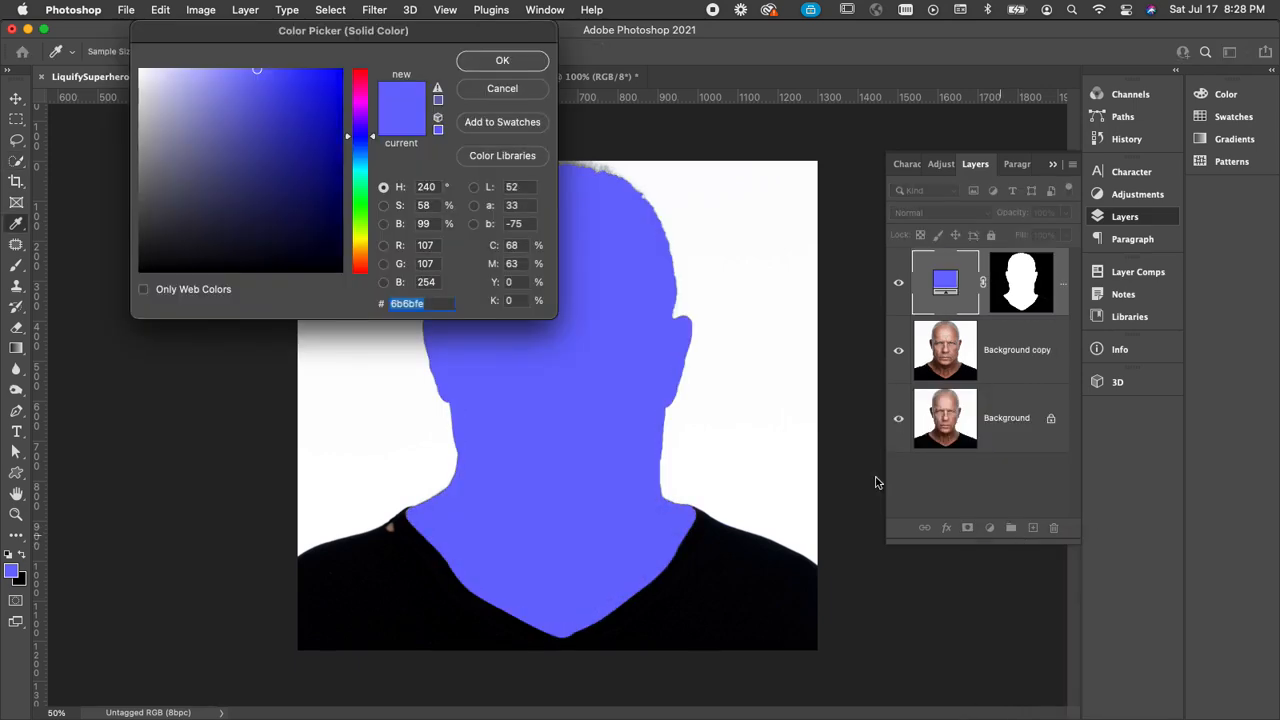
pyautogui.click(362, 208)
pyautogui.moveTo(305, 100)
pyautogui.mouseDown()
pyautogui.moveTo(317, 97)
pyautogui.moveTo(338, 146)
pyautogui.mouseUp()
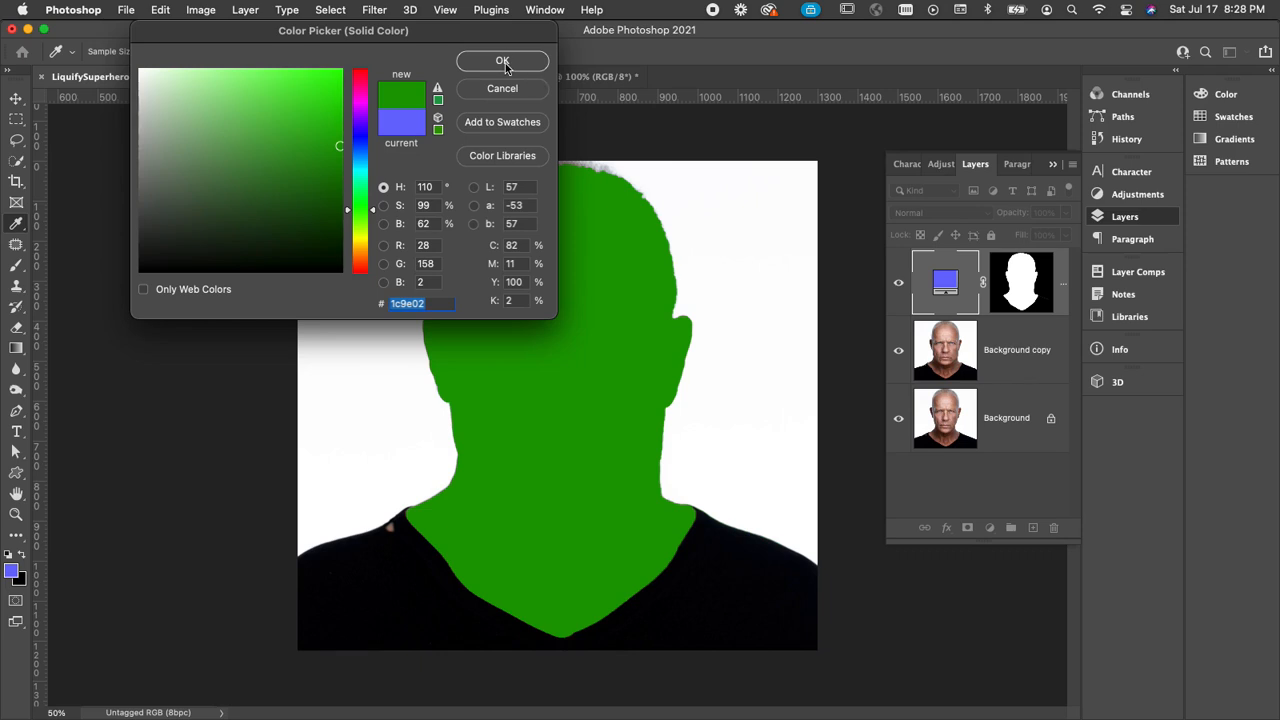
pyautogui.click(503, 62)
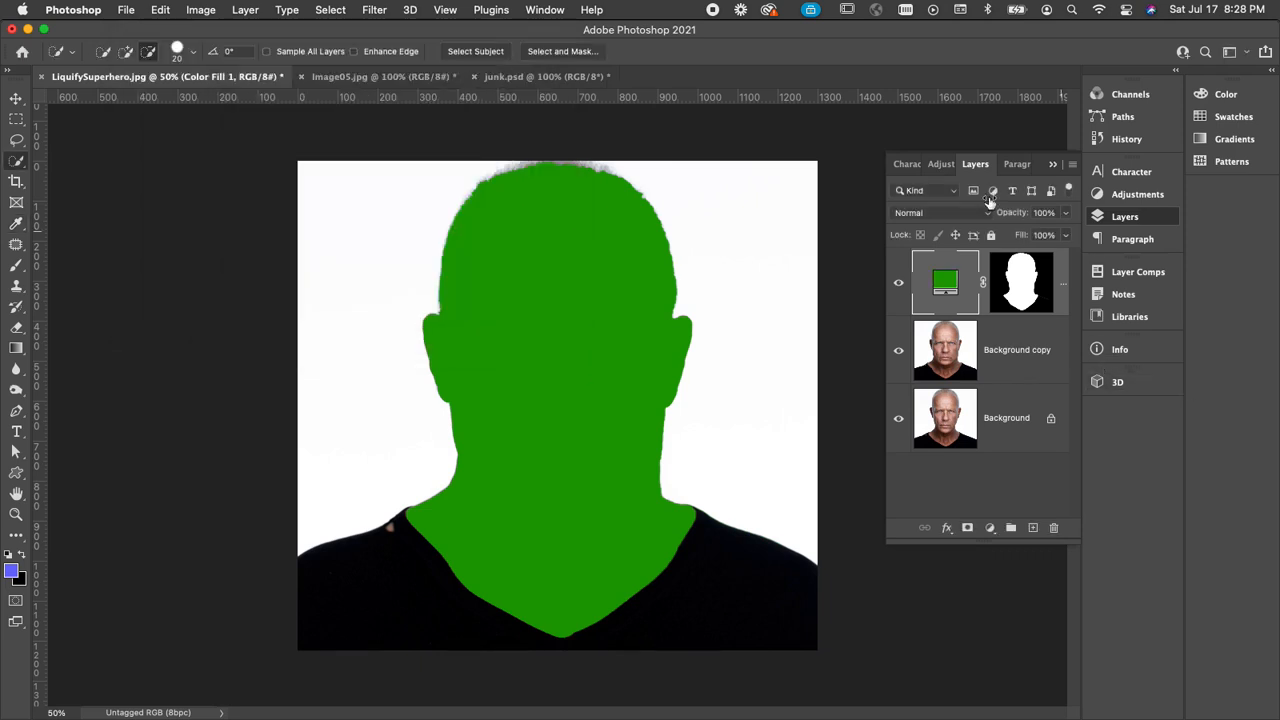
pyautogui.doubleClick(945, 284)
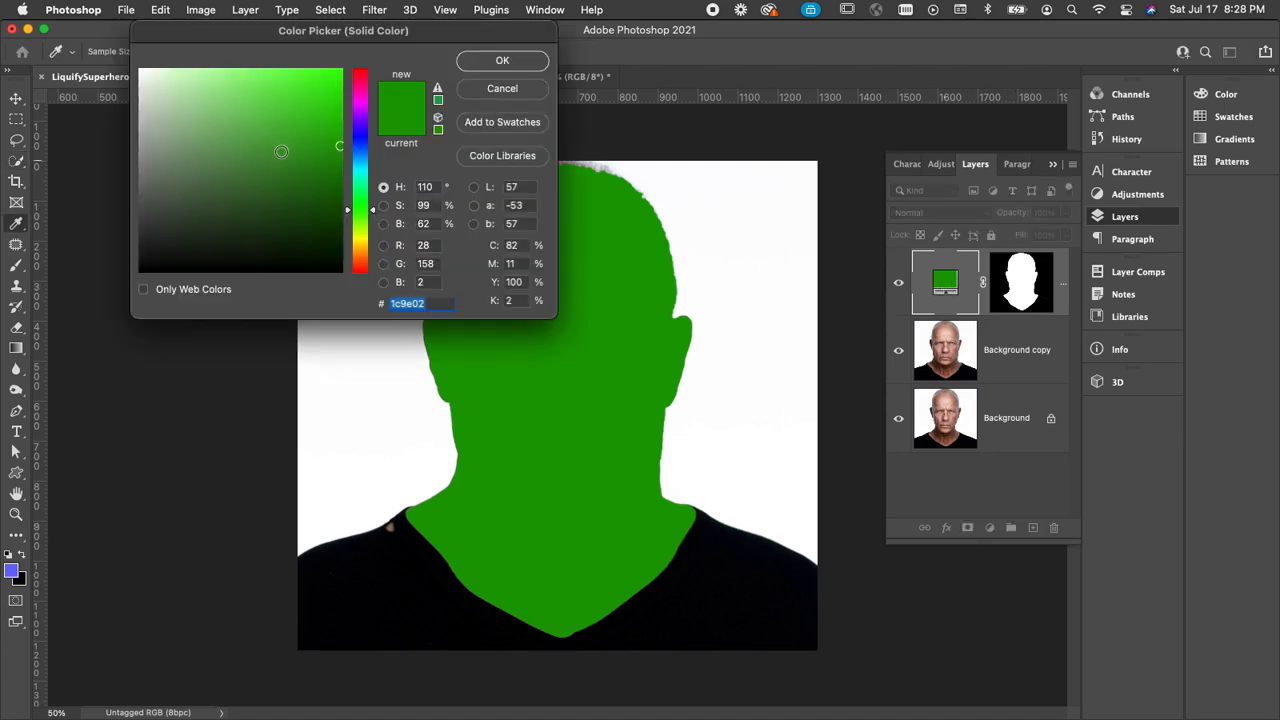
pyautogui.click(502, 89)
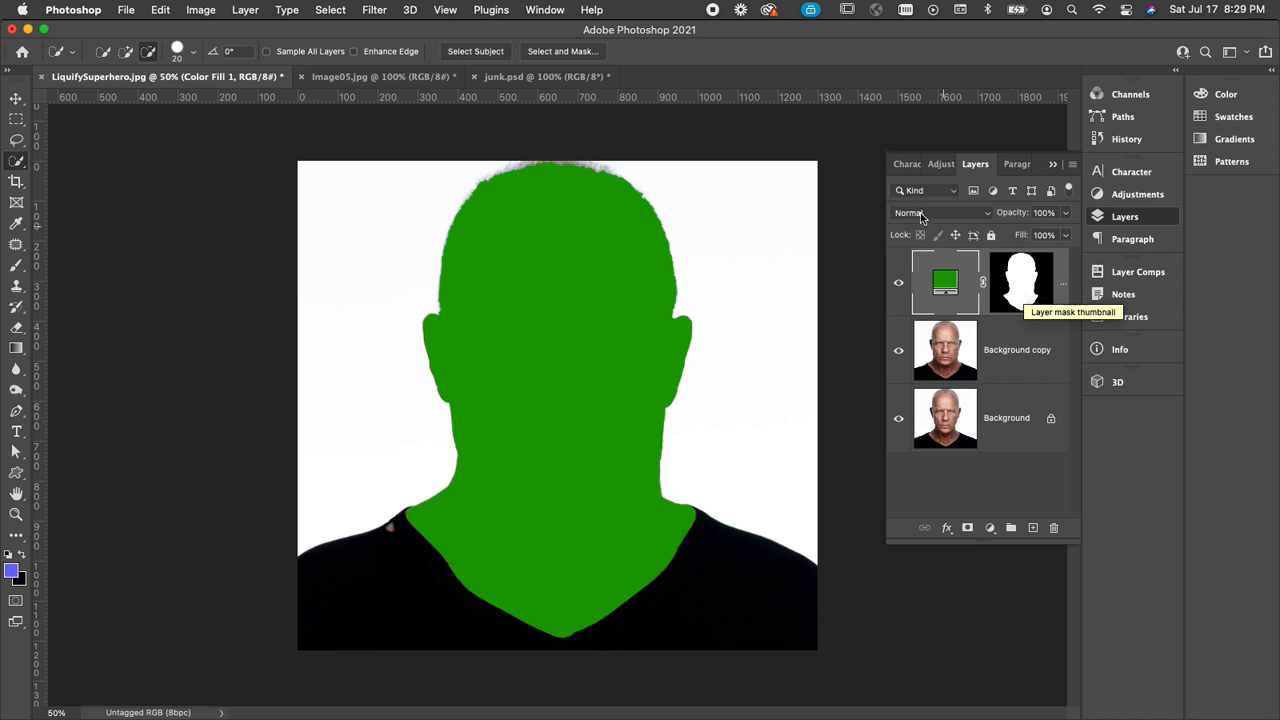
# Step: Set the green fill layer's blending mode to Color and its opacity to 60%
pyautogui.click(988, 211)
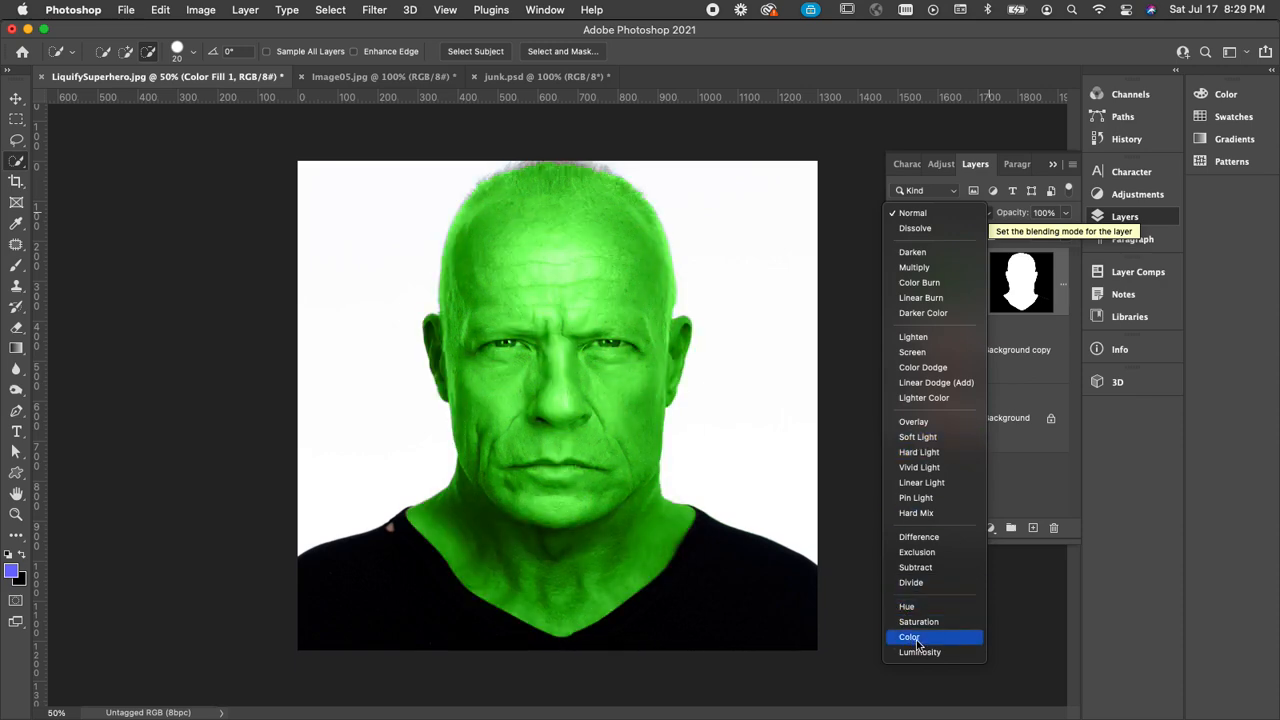
pyautogui.click(918, 638)
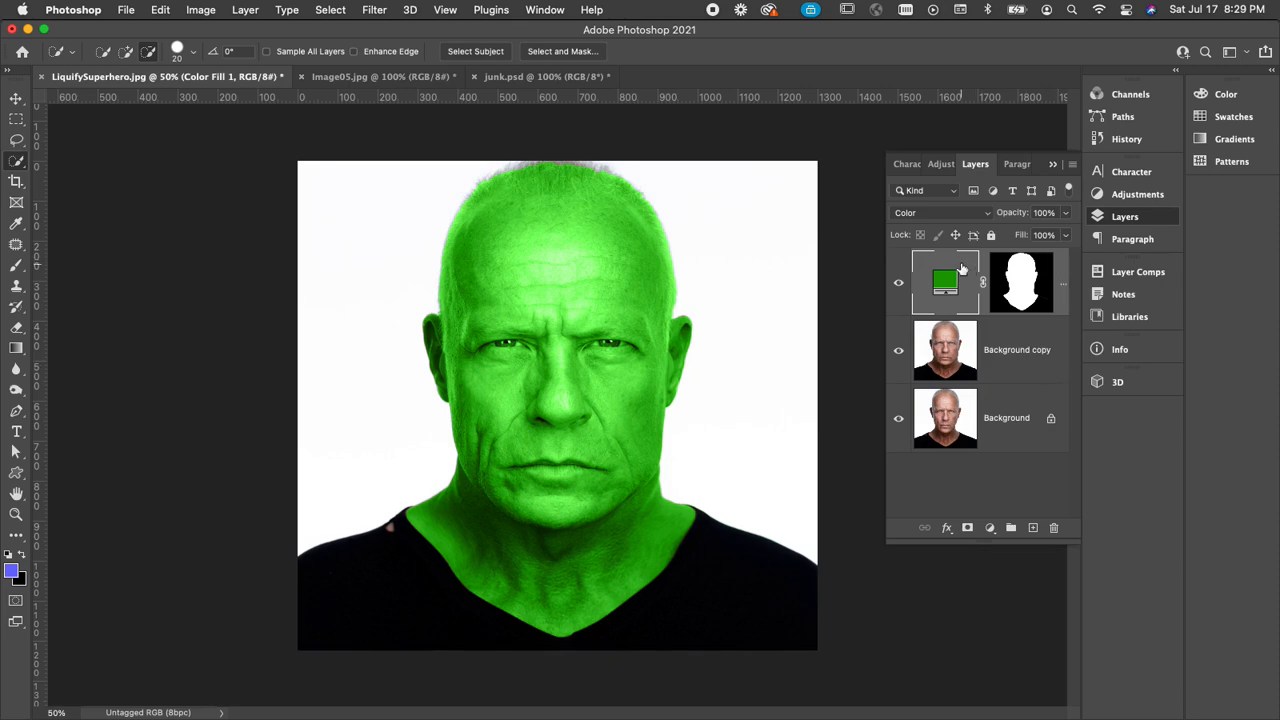
pyautogui.click(1067, 213)
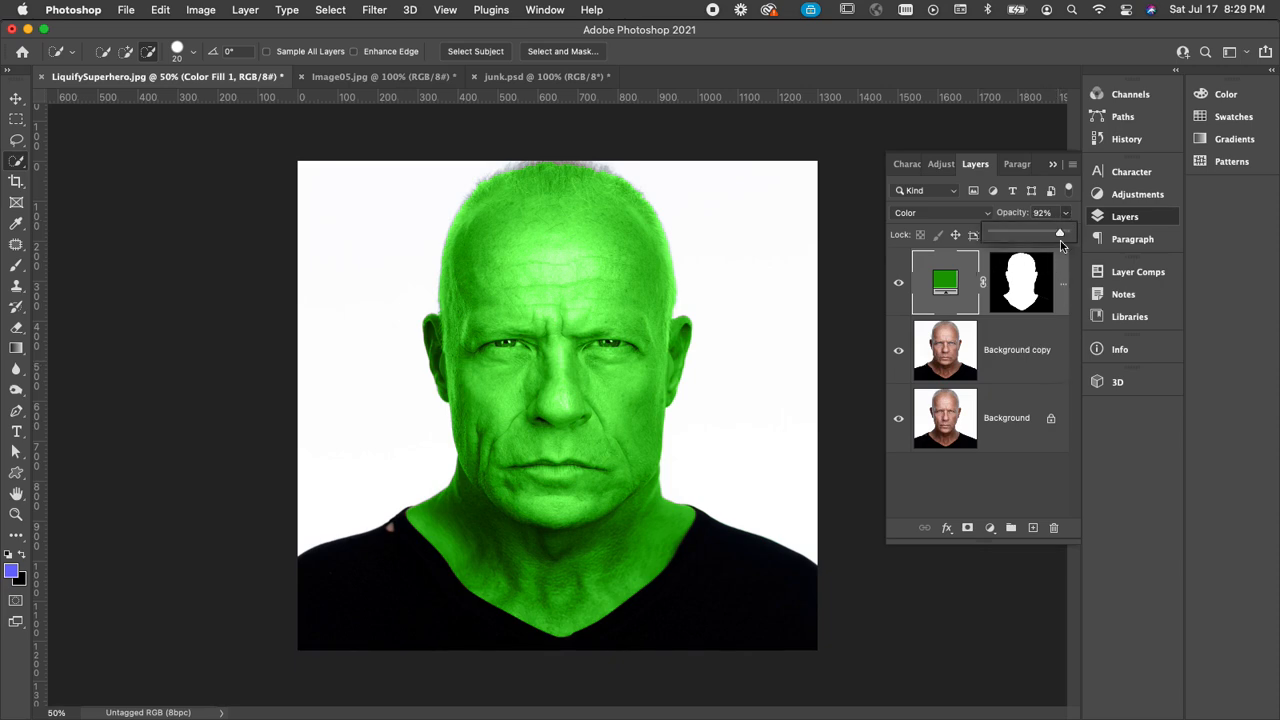
pyautogui.moveTo(1060, 240); pyautogui.dragTo(1036, 240)
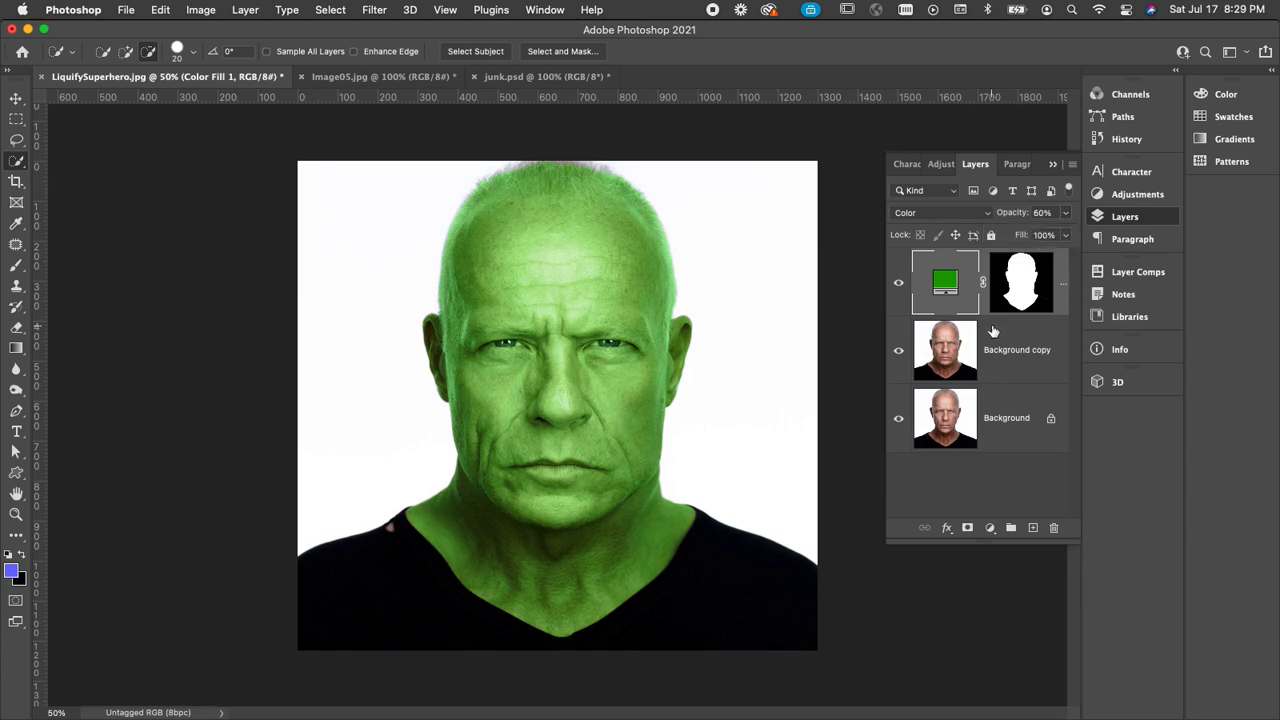
# Step: Paint black over both eyes on the fill layer's mask with a small brush, down to size 7, to remove their green tint
pyautogui.click(1025, 288)
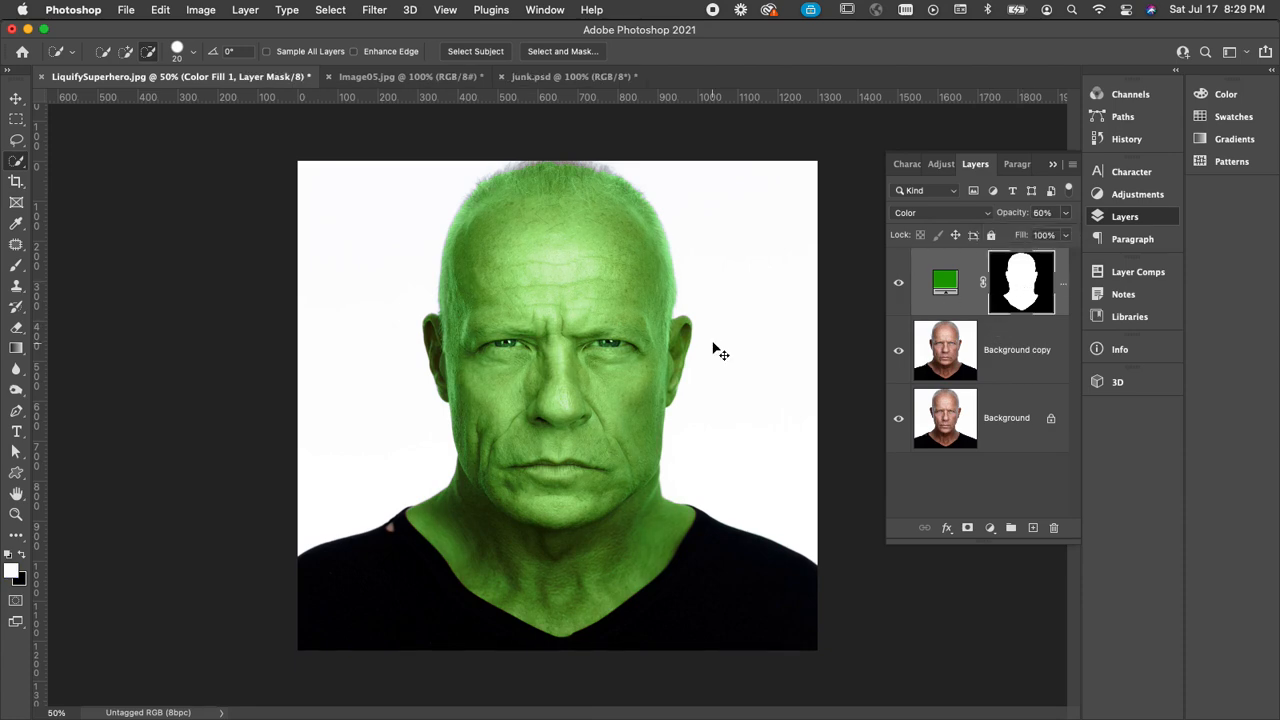
pyautogui.press('super+equal')
pyautogui.press('super+equal')
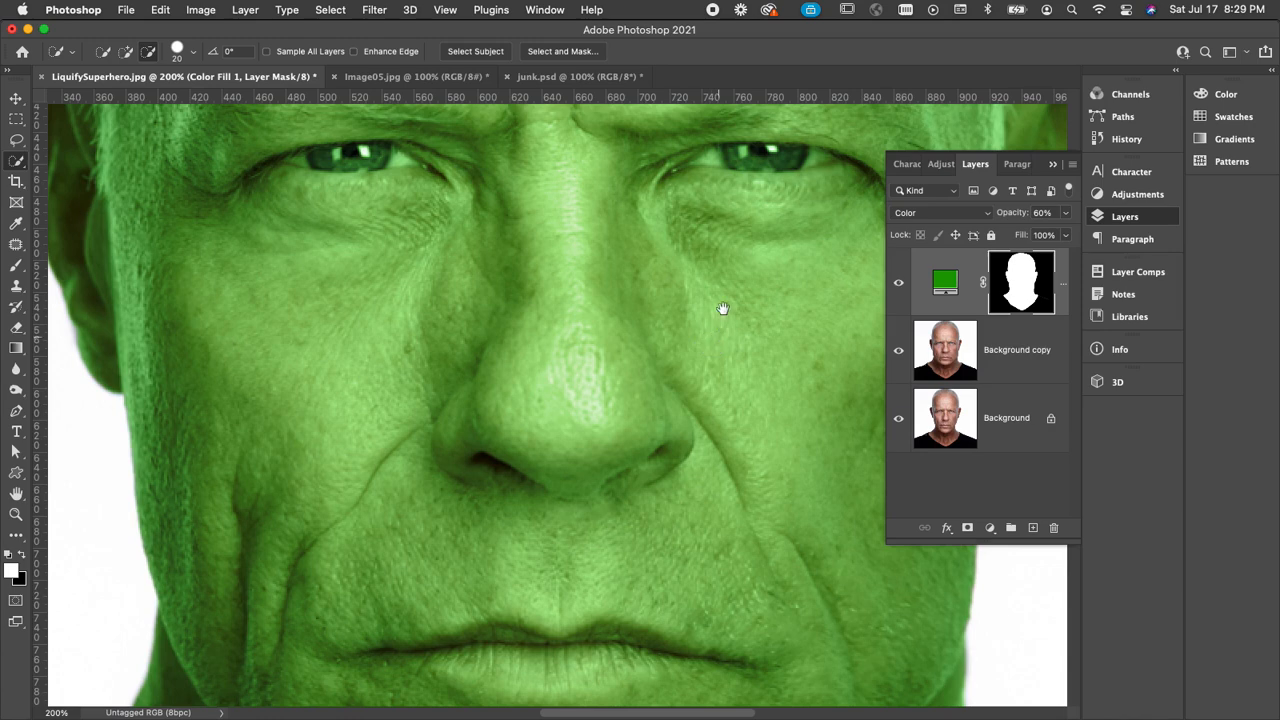
pyautogui.moveTo(723, 306); pyautogui.dragTo(583, 431)
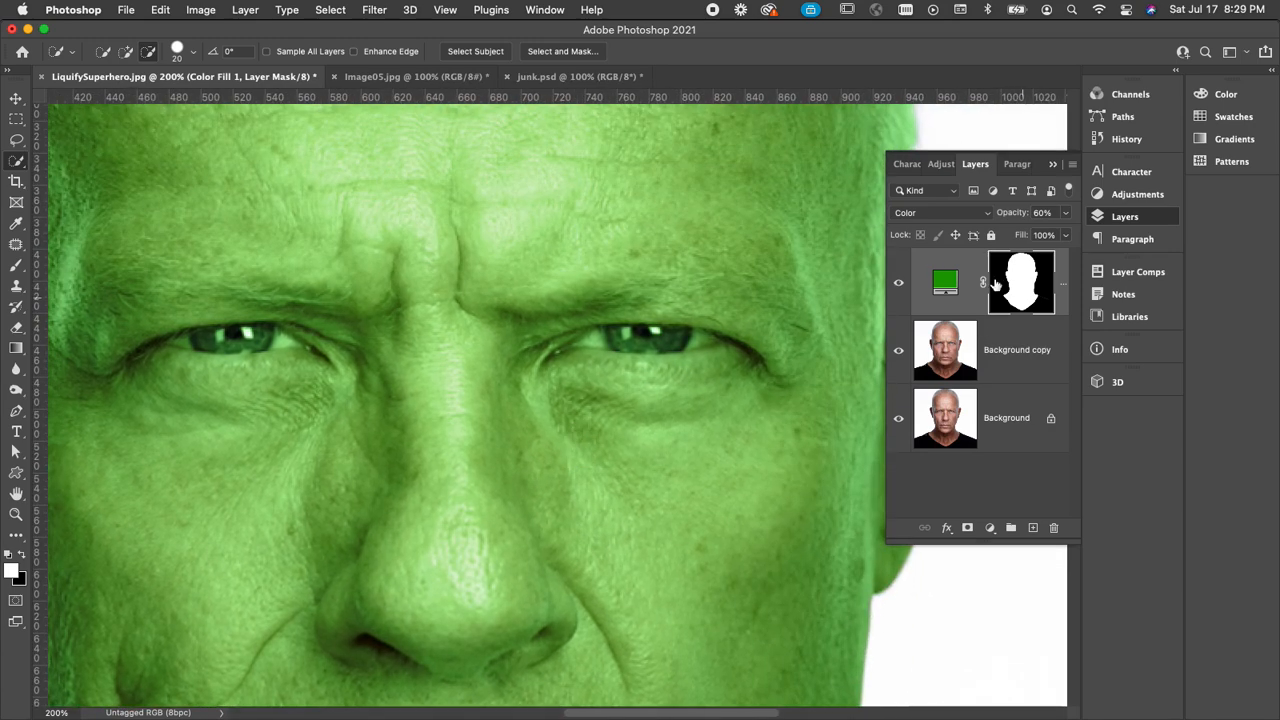
pyautogui.press('b')
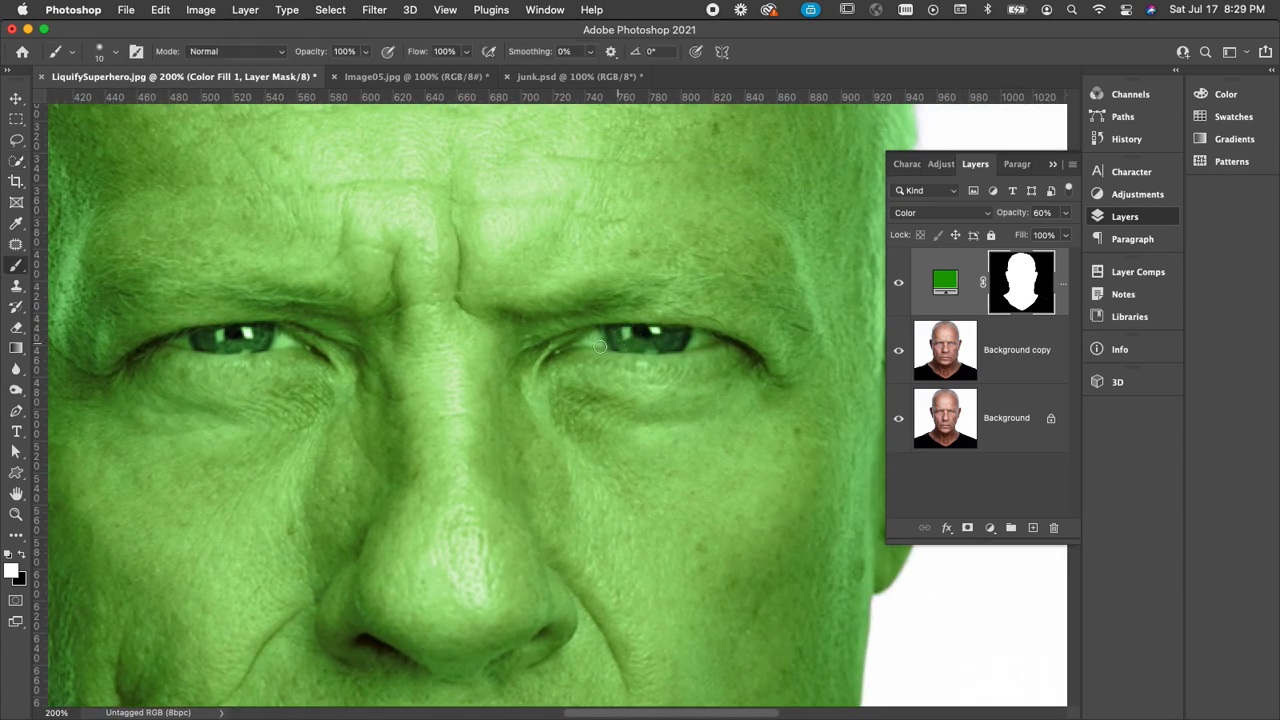
pyautogui.press(']')
pyautogui.press(']')
pyautogui.press('[')
pyautogui.press('x')
pyautogui.moveTo(610, 339)
pyautogui.mouseDown()
pyautogui.moveTo(595, 340)
pyautogui.moveTo(628, 337)
pyautogui.moveTo(588, 341)
pyautogui.mouseUp()
pyautogui.press('[')
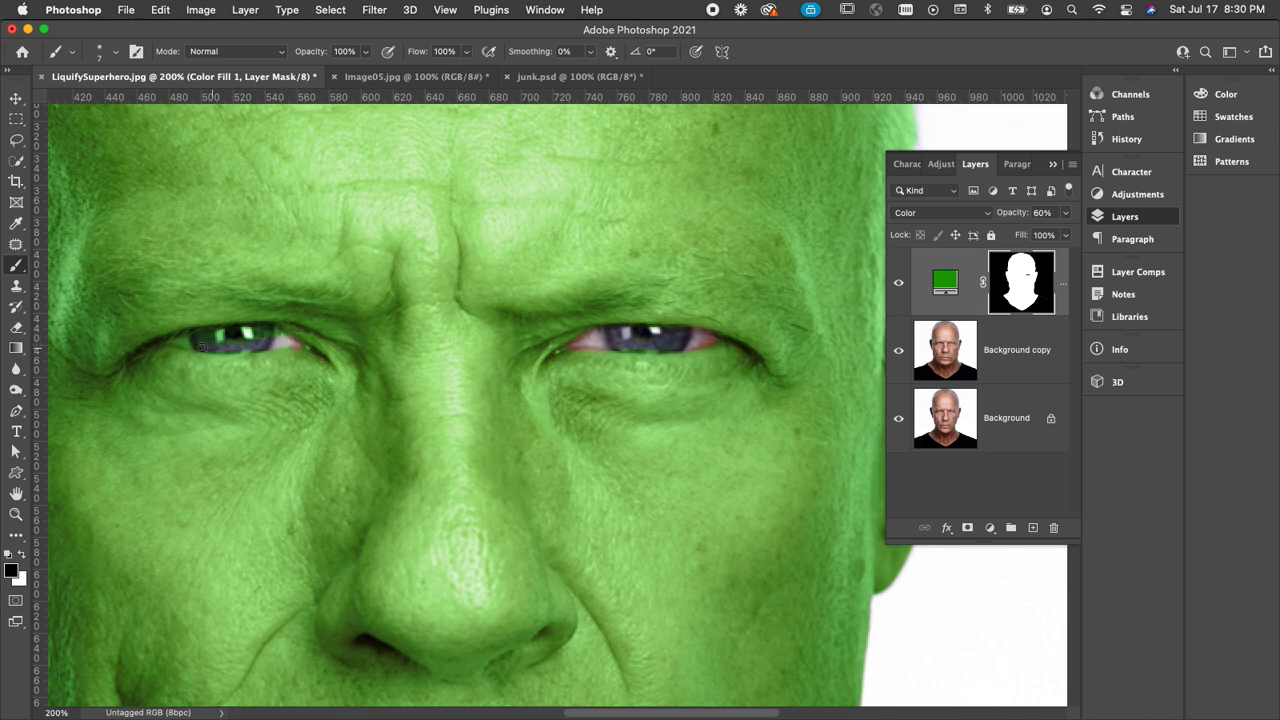
pyautogui.moveTo(184, 341)
pyautogui.mouseDown()
pyautogui.moveTo(290, 343)
pyautogui.moveTo(215, 334)
pyautogui.mouseUp()
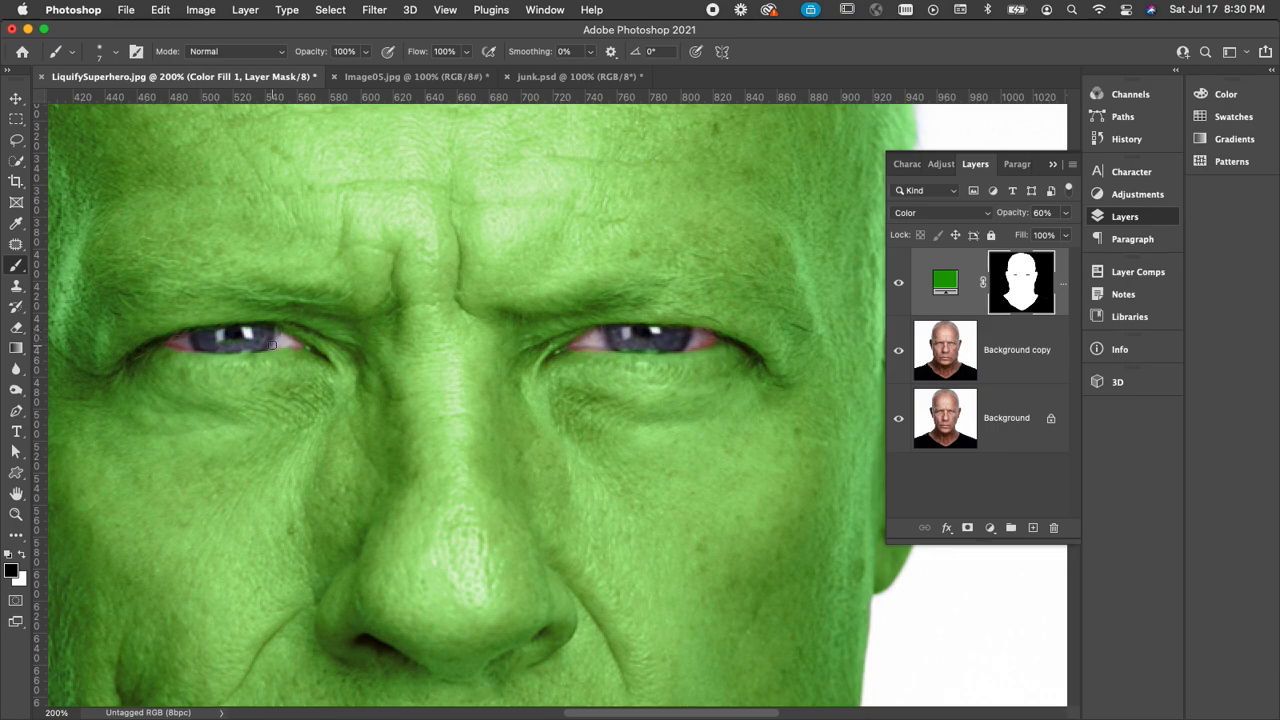
# Step: Set the green fill layer's opacity to 63%
pyautogui.press('super+minus')
pyautogui.press('super+minus')
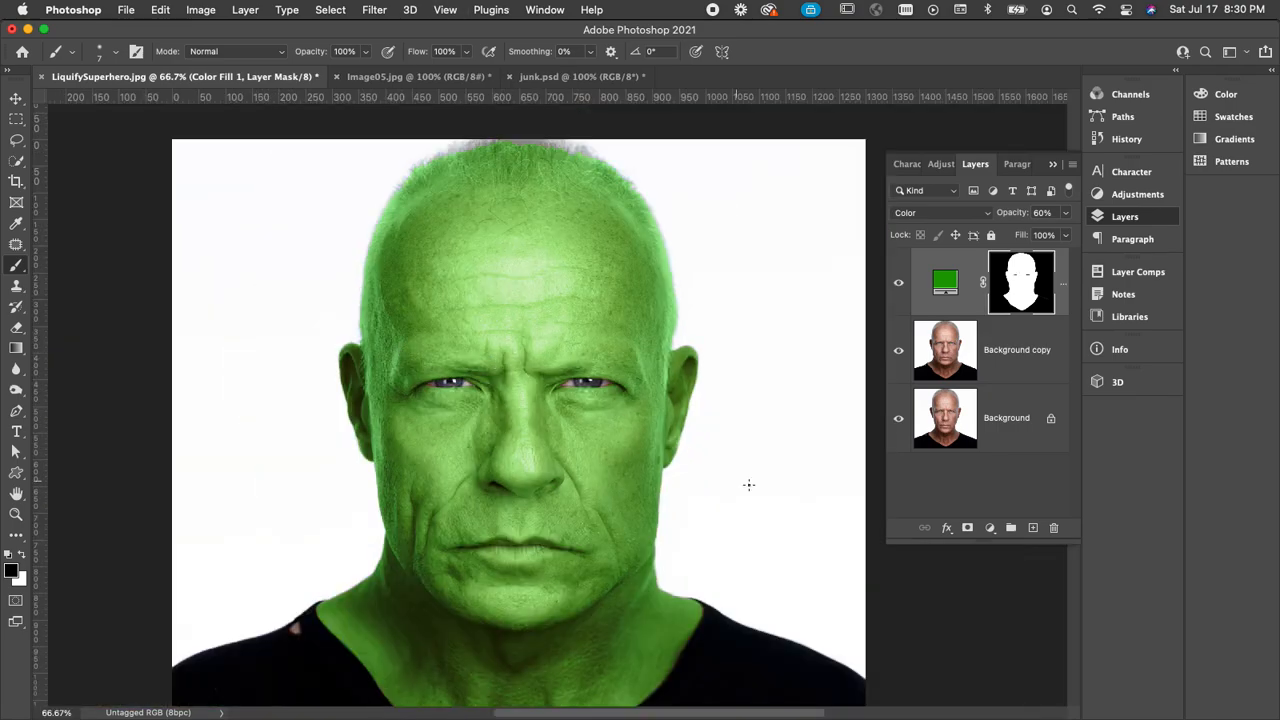
pyautogui.moveTo(722, 527); pyautogui.dragTo(731, 434)
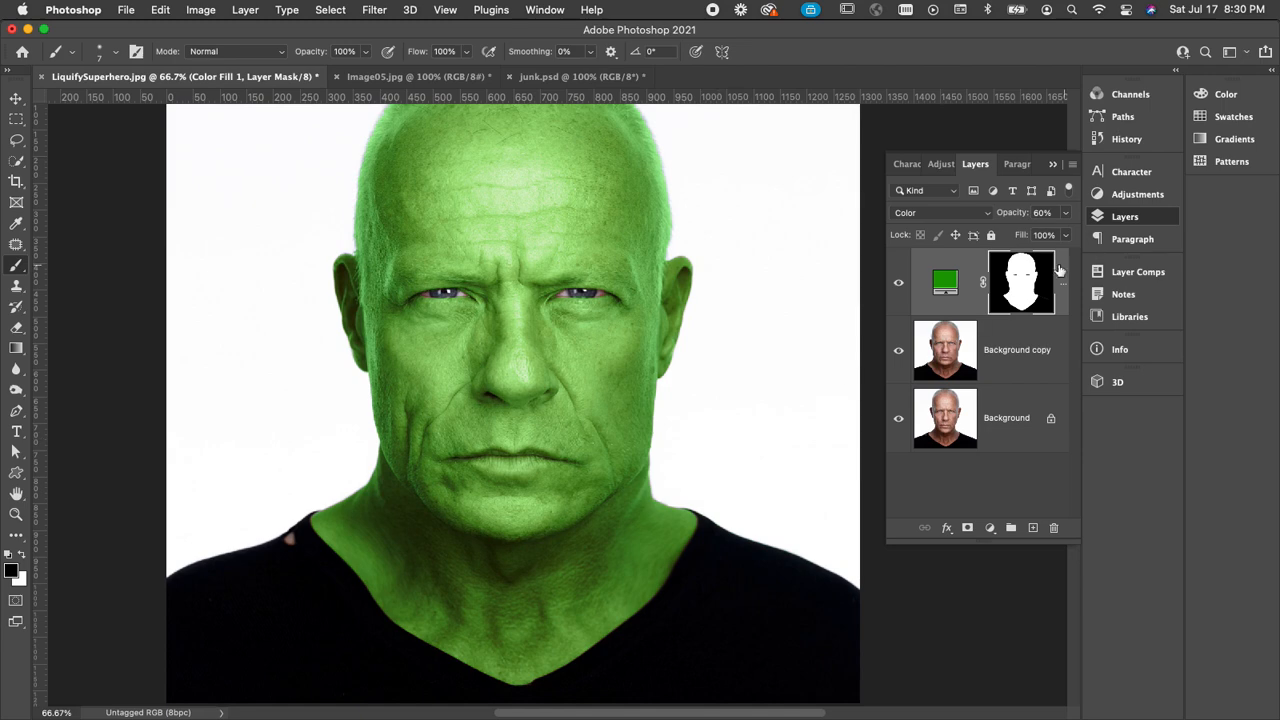
pyautogui.click(1065, 213)
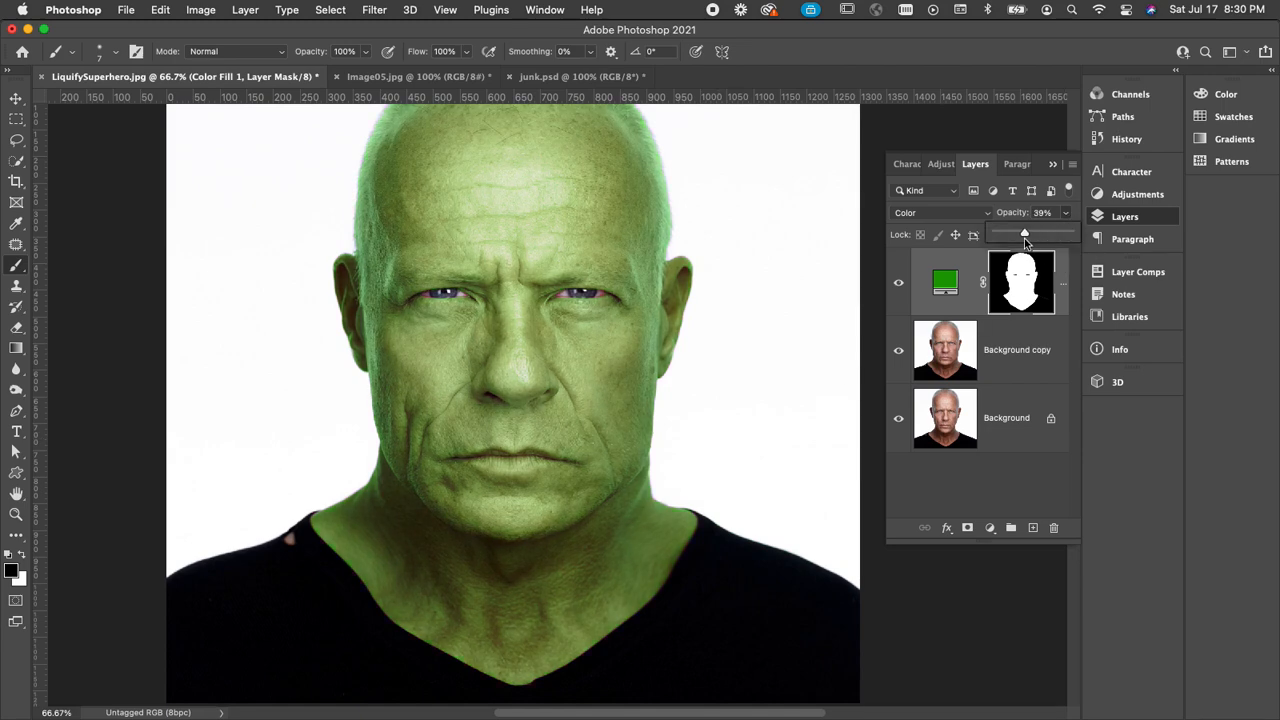
pyautogui.moveTo(1025, 238); pyautogui.dragTo(1043, 238)
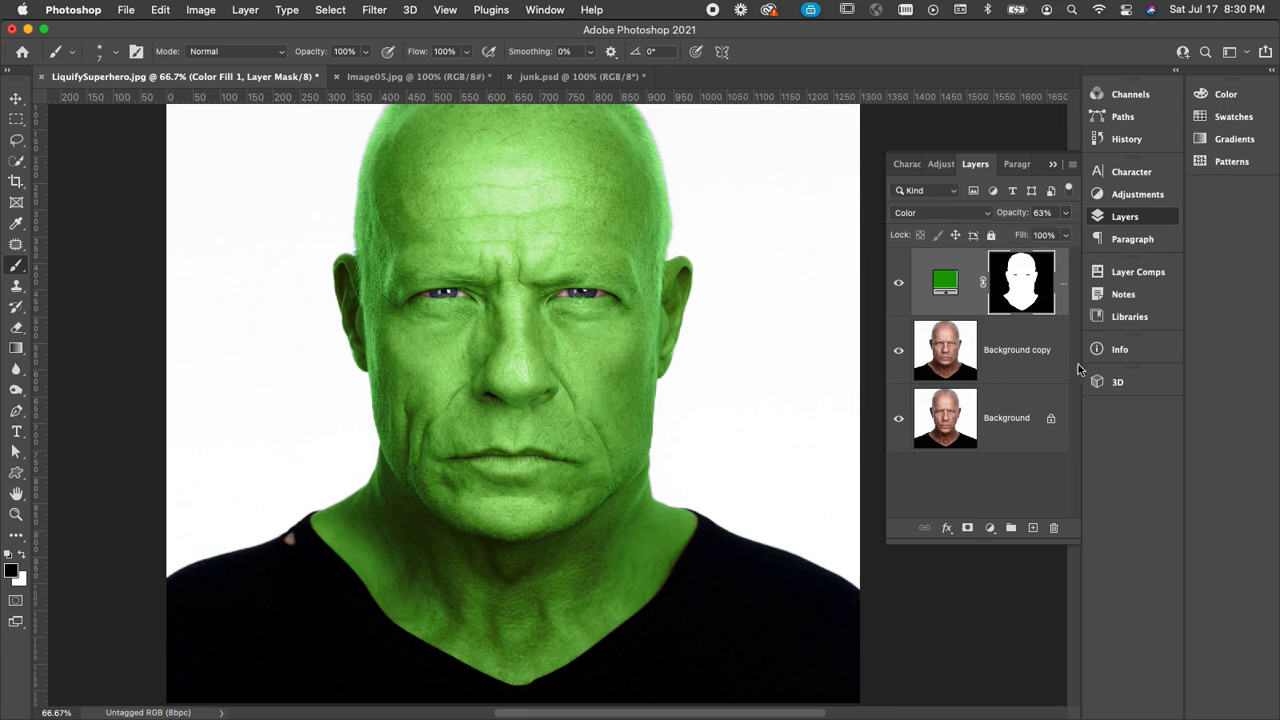
# Step: Compare the green composite with the liquified layer alone and with the original background alone, restoring all layers' visibility
pyautogui.keyDown('alt'); pyautogui.click(900, 351); pyautogui.keyUp('alt')
pyautogui.keyDown('alt'); pyautogui.click(900, 351); pyautogui.keyUp('alt')
pyautogui.keyDown('alt'); pyautogui.click(900, 351); pyautogui.keyUp('alt')
pyautogui.keyDown('alt'); pyautogui.click(900, 351); pyautogui.keyUp('alt')
pyautogui.keyDown('alt'); pyautogui.click(900, 351); pyautogui.keyUp('alt')
pyautogui.keyDown('alt'); pyautogui.click(900, 351); pyautogui.keyUp('alt')
pyautogui.keyDown('alt'); pyautogui.click(900, 351); pyautogui.keyUp('alt')
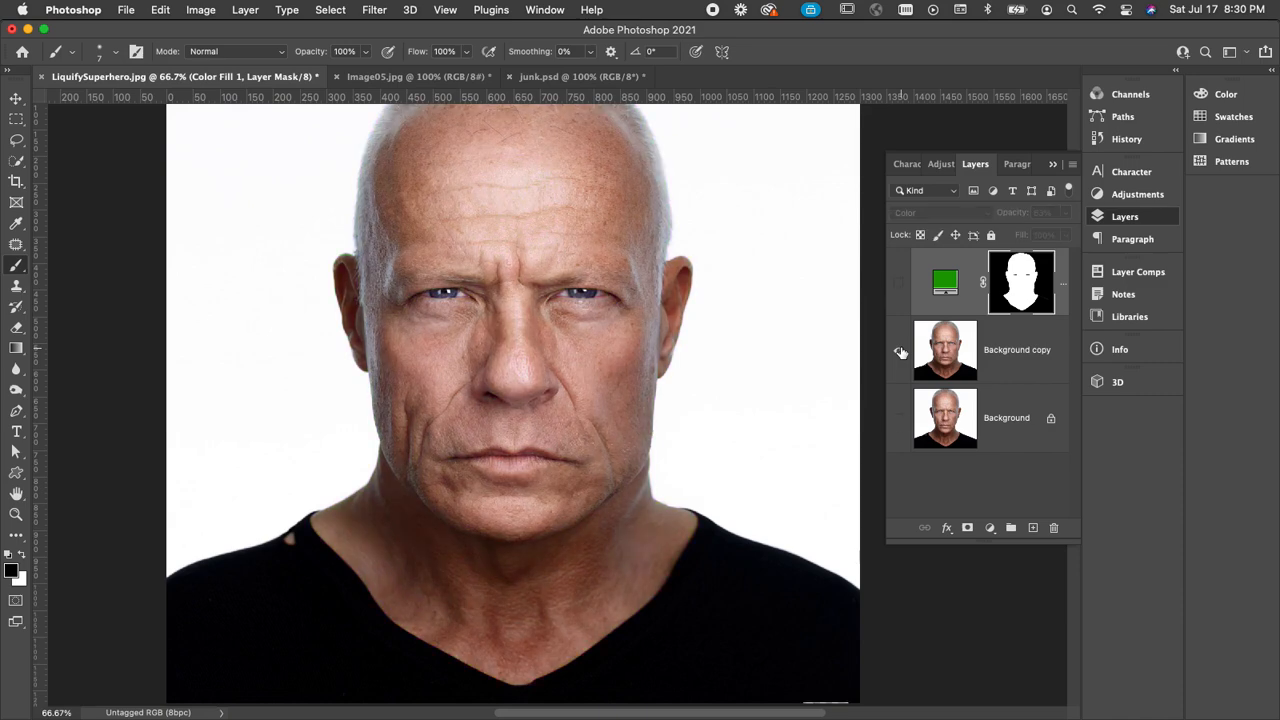
pyautogui.keyDown('alt'); pyautogui.click(900, 351); pyautogui.keyUp('alt')
pyautogui.keyDown('alt'); pyautogui.click(900, 351); pyautogui.keyUp('alt')
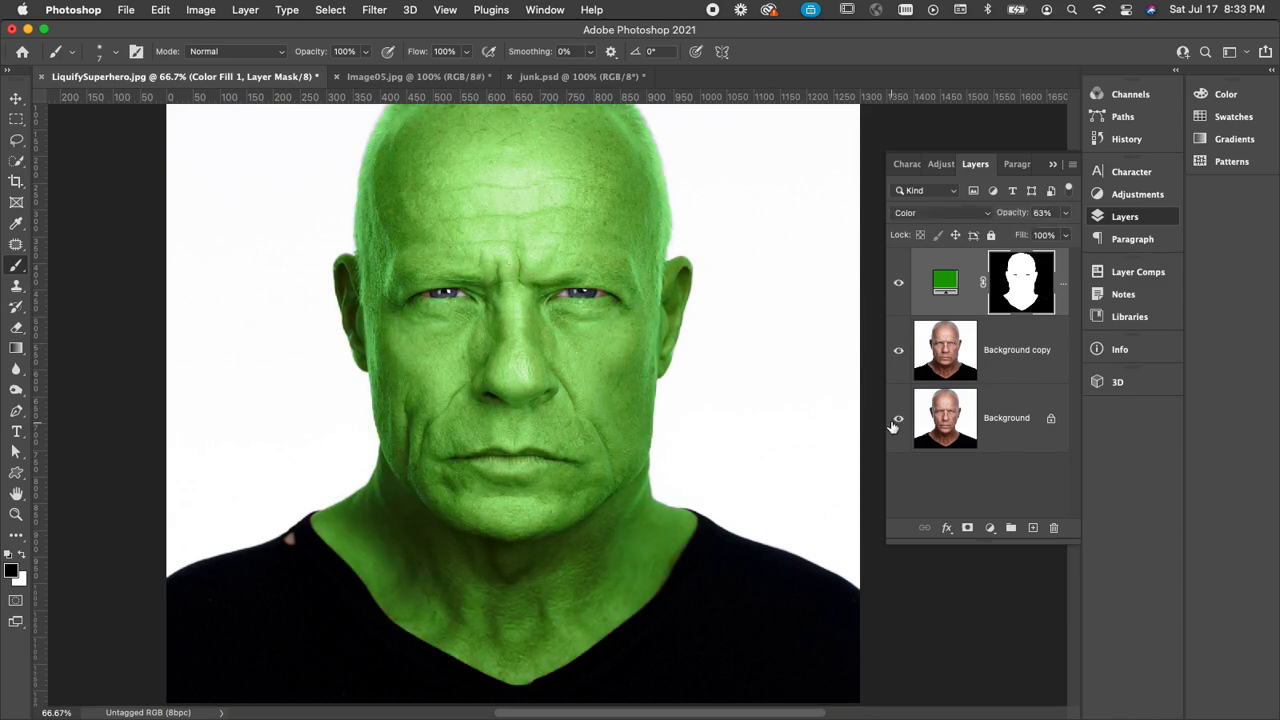
pyautogui.keyDown('alt'); pyautogui.click(899, 419); pyautogui.keyUp('alt')
pyautogui.keyDown('alt'); pyautogui.click(899, 419); pyautogui.keyUp('alt')
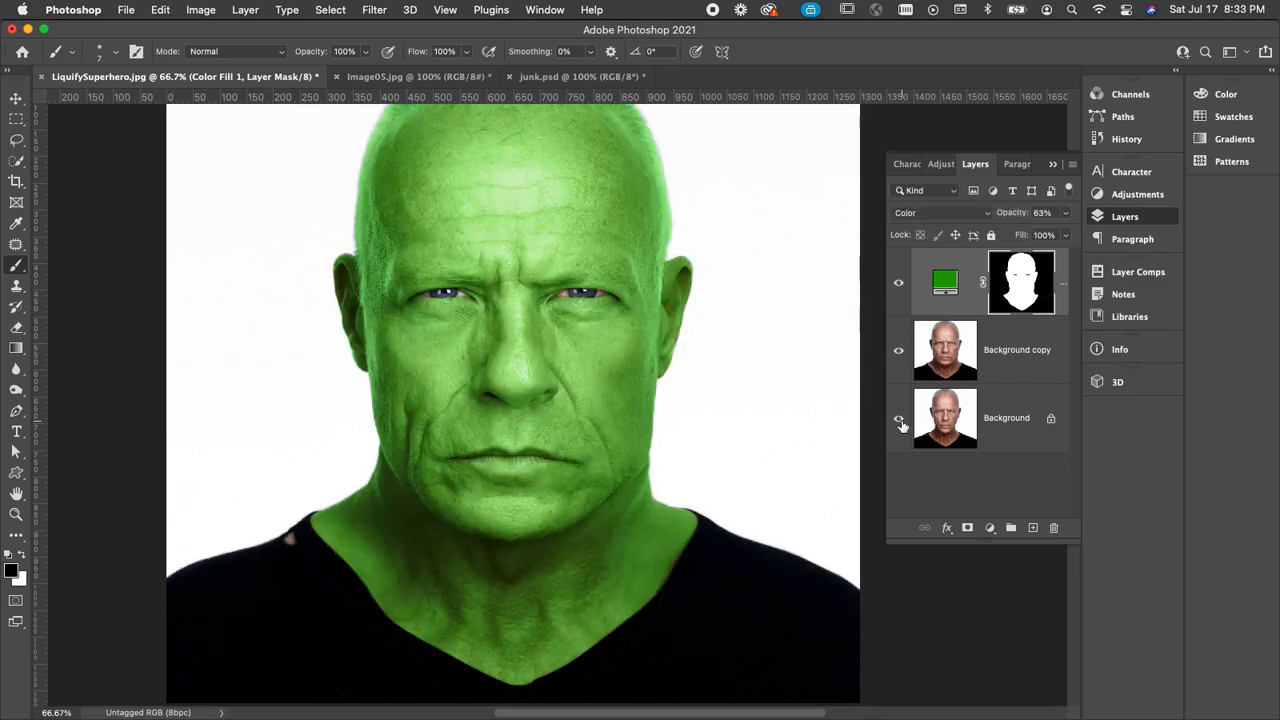